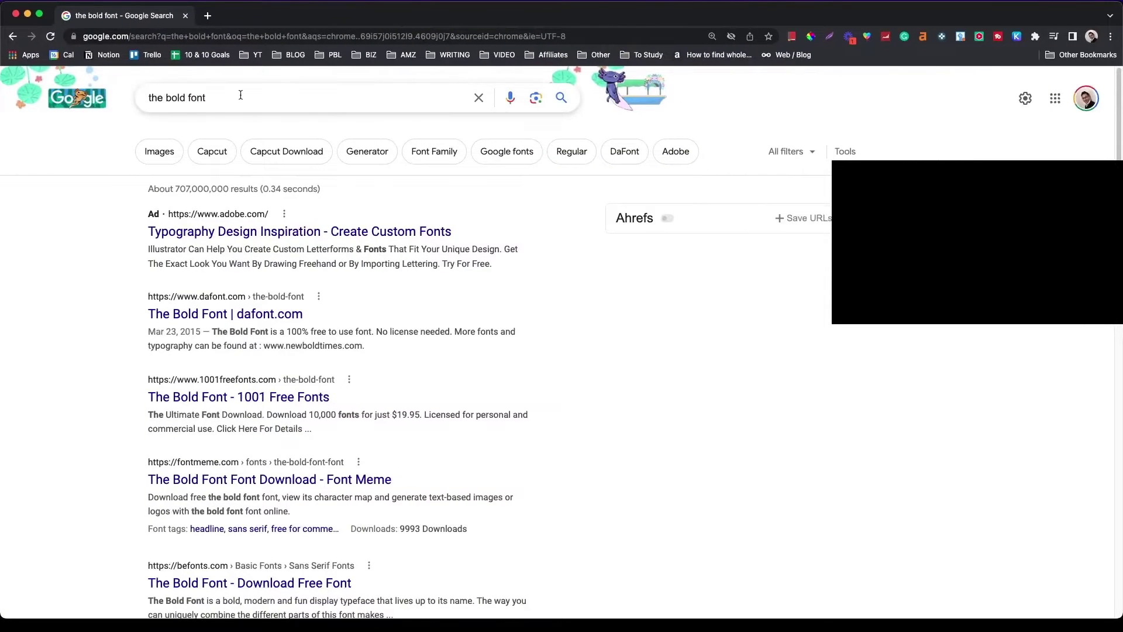
# Search the web for "the bold font capcut download" and open the font's dafont.com page.
pyautogui.click(240, 95)
pyautogui.click(295, 147)
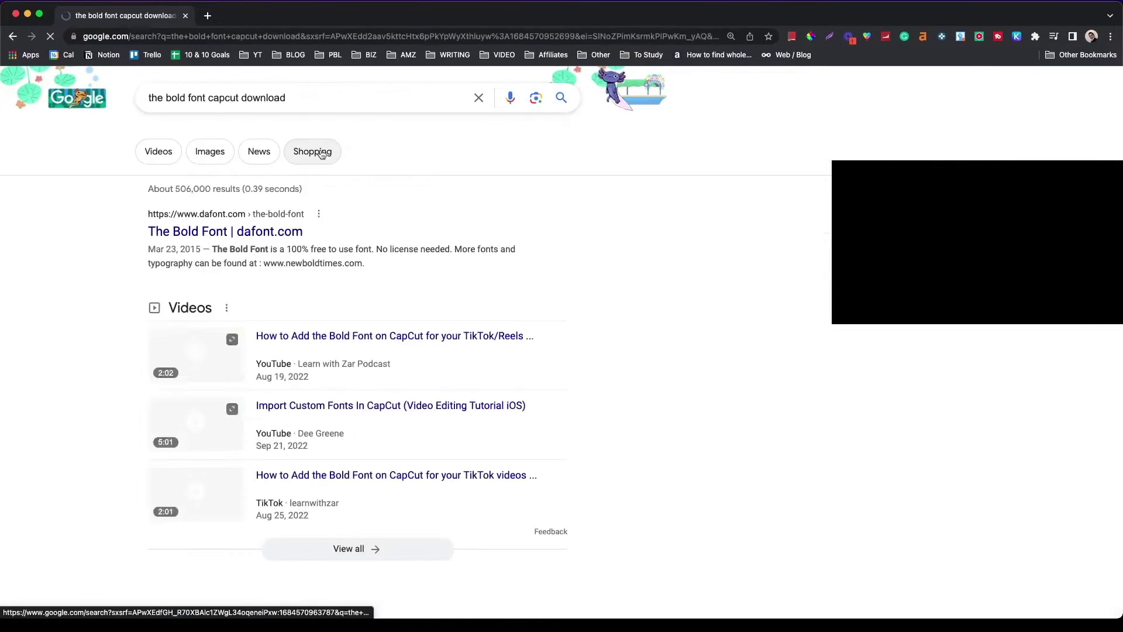
pyautogui.click(286, 233)
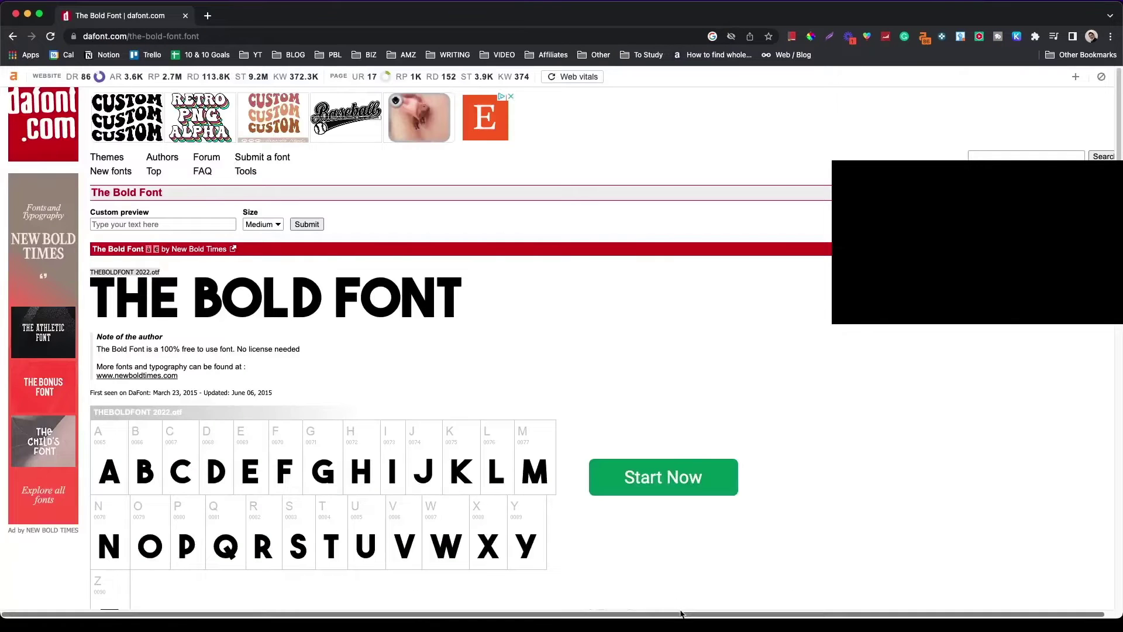
# Download The Bold Font from dafont.com and save it as the_bold_font in the Downloads folder.
pyautogui.hscroll(1, 784, 600)
pyautogui.click(1082, 248)
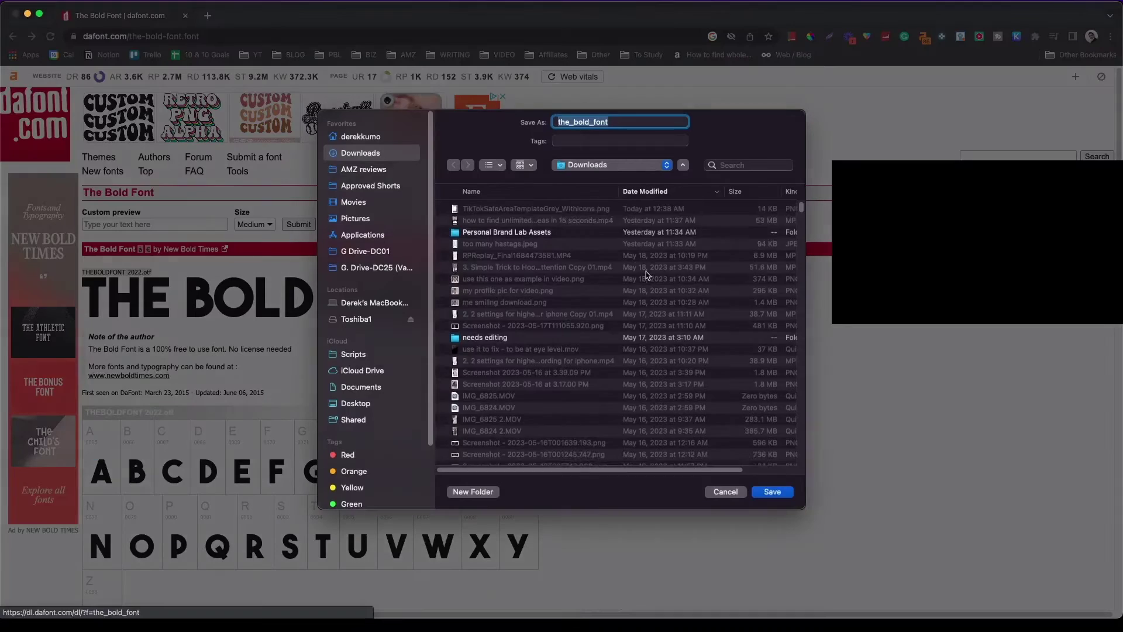
pyautogui.click(772, 492)
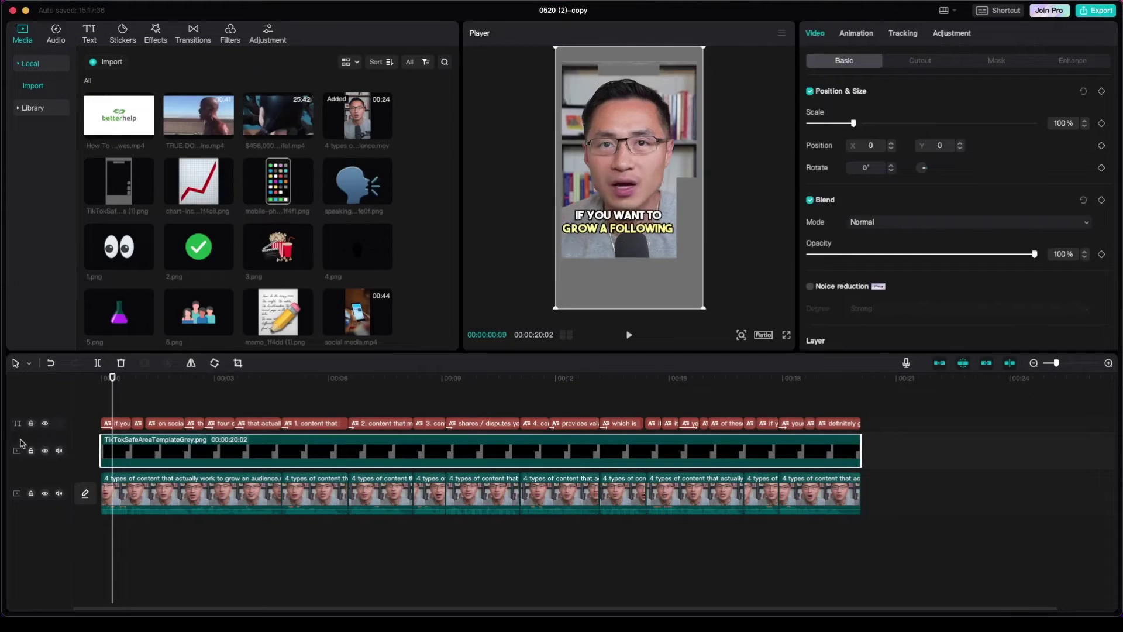
# Switch to CapCut, select the first caption "If you want to grow a following" and move the playhead to 00:00:00:14.
pyautogui.click(116, 423)
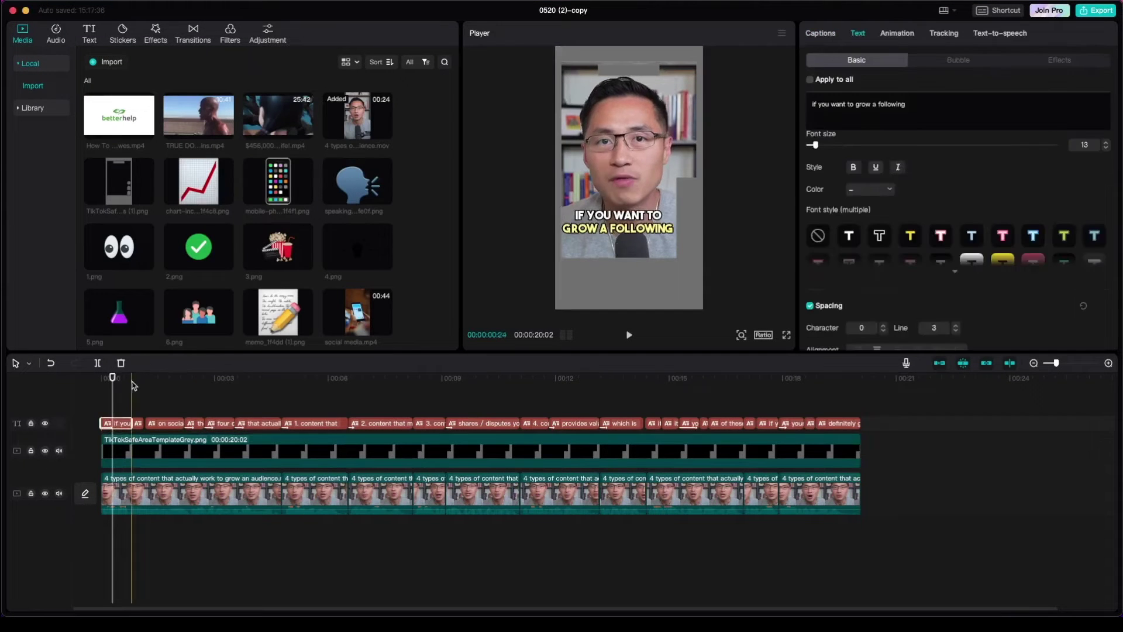
pyautogui.moveTo(107, 380)
pyautogui.mouseDown()
pyautogui.moveTo(151, 379)
pyautogui.moveTo(119, 379)
pyautogui.mouseUp()
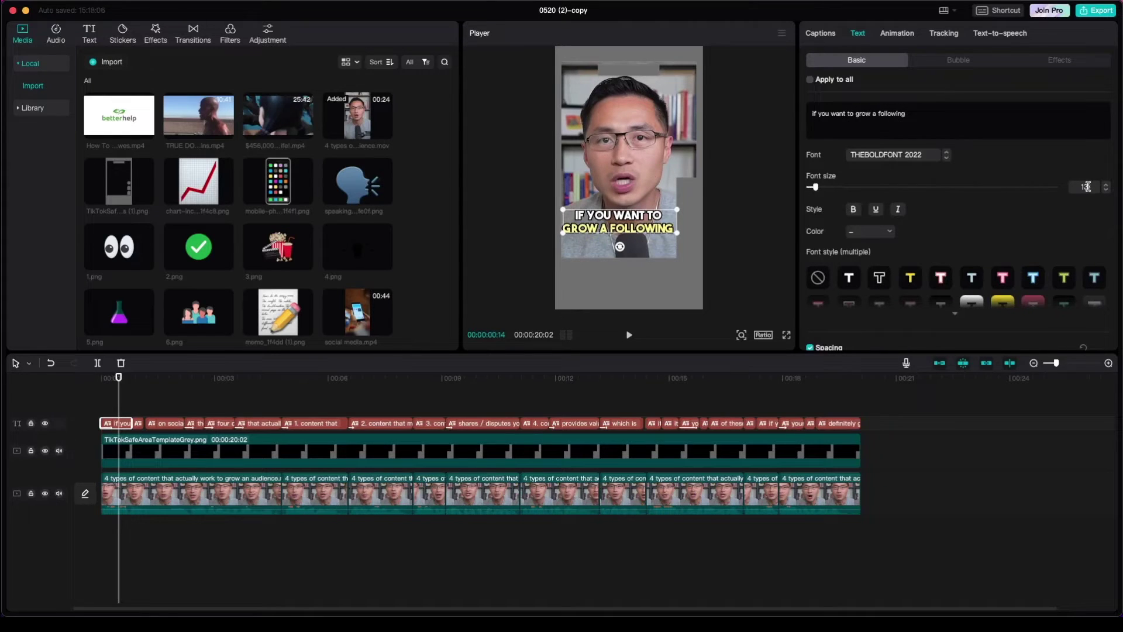
pyautogui.scroll(-5, 880, 243)
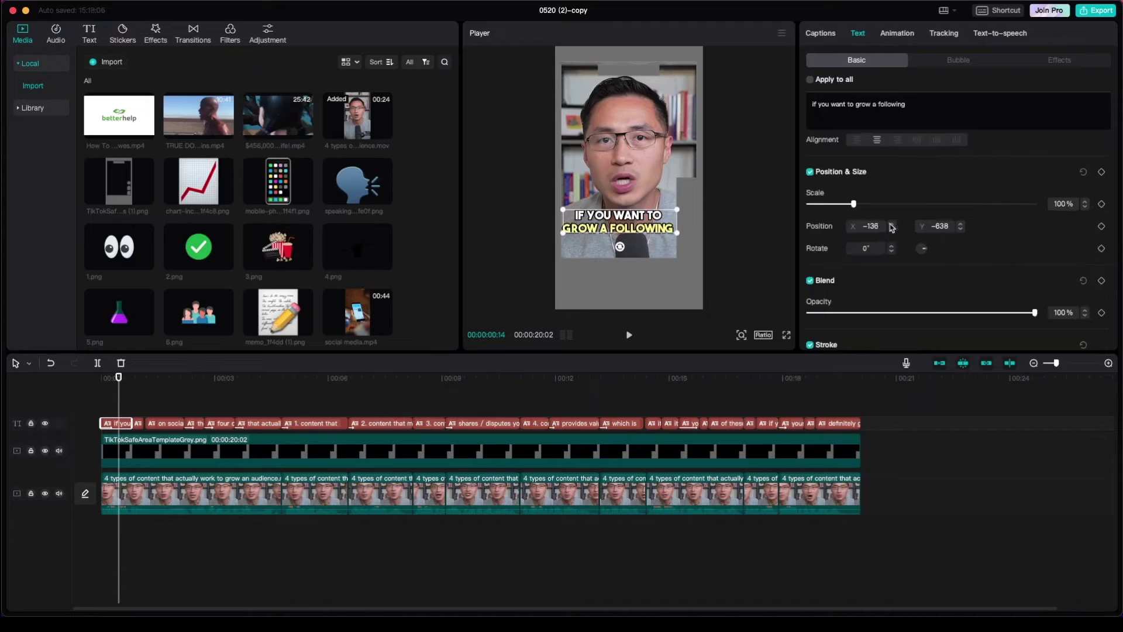
# Undo the first caption's position change, try rotating it to 8°, and return its rotation to 0°.
pyautogui.press('super+z')
pyautogui.scroll(3, 944, 236)
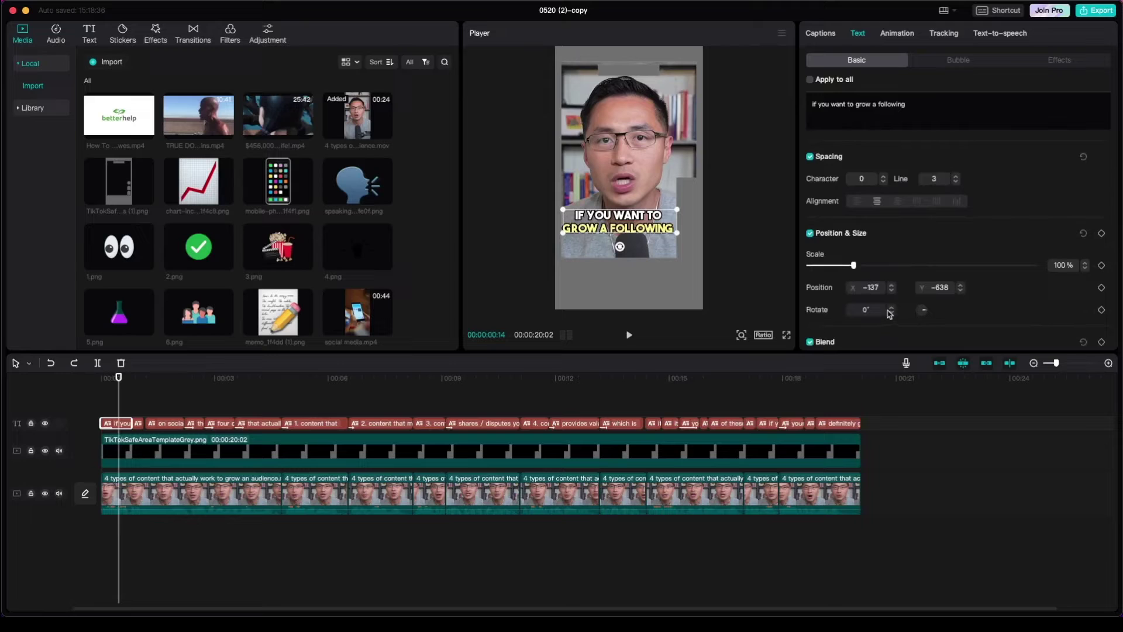
pyautogui.click(890, 307)
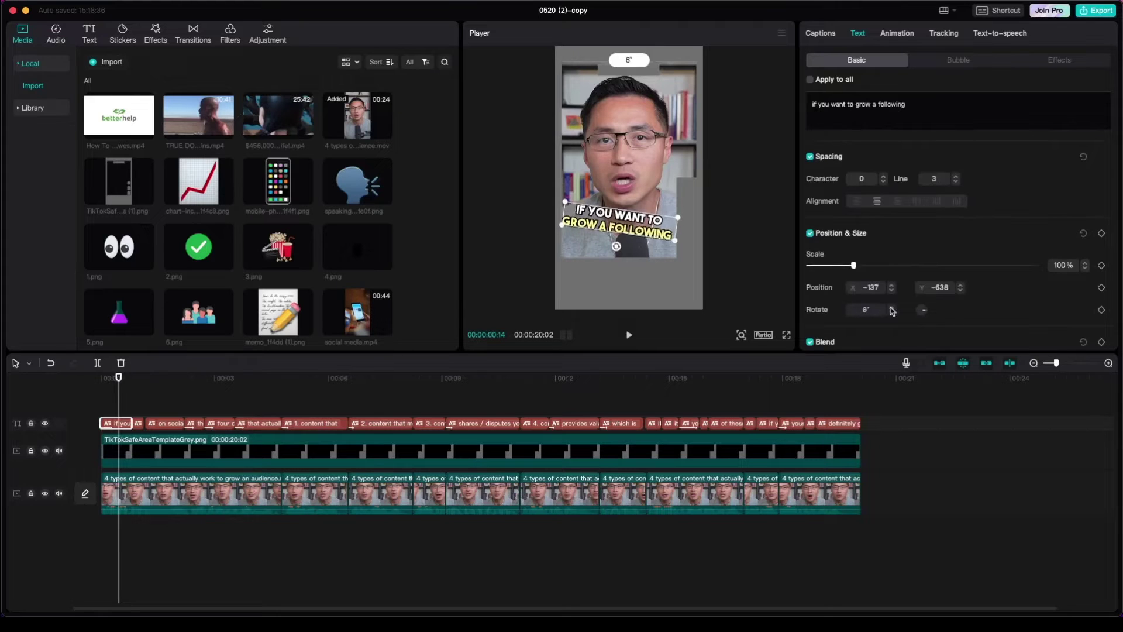
pyautogui.moveTo(619, 250); pyautogui.dragTo(618, 254)
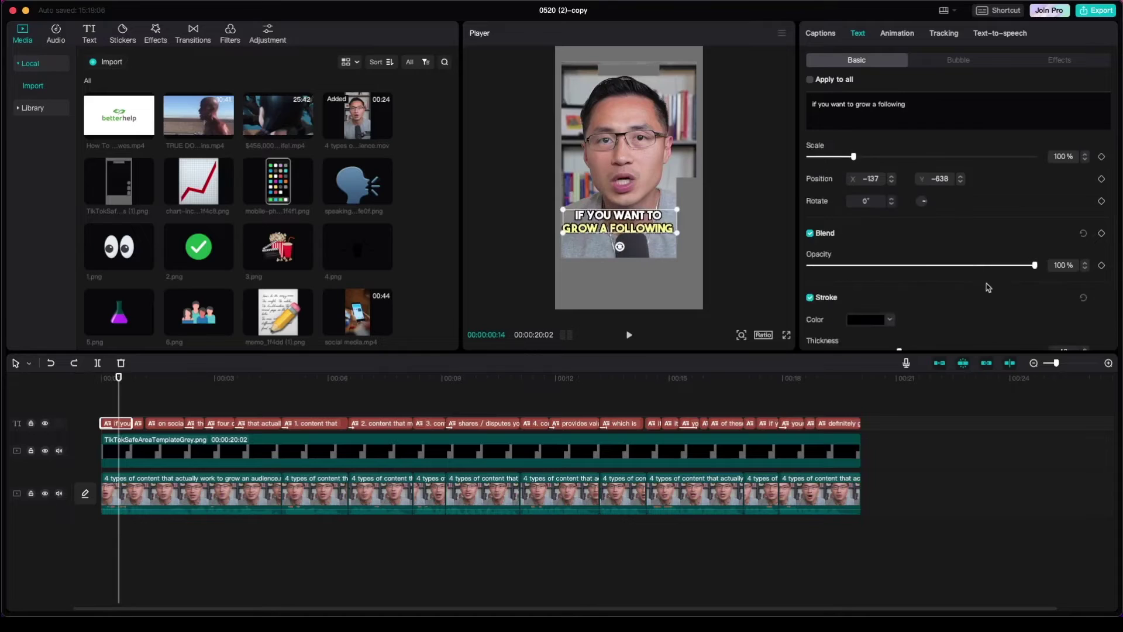
# Try a background behind the first caption and switch it off again.
pyautogui.scroll(-5, 983, 287)
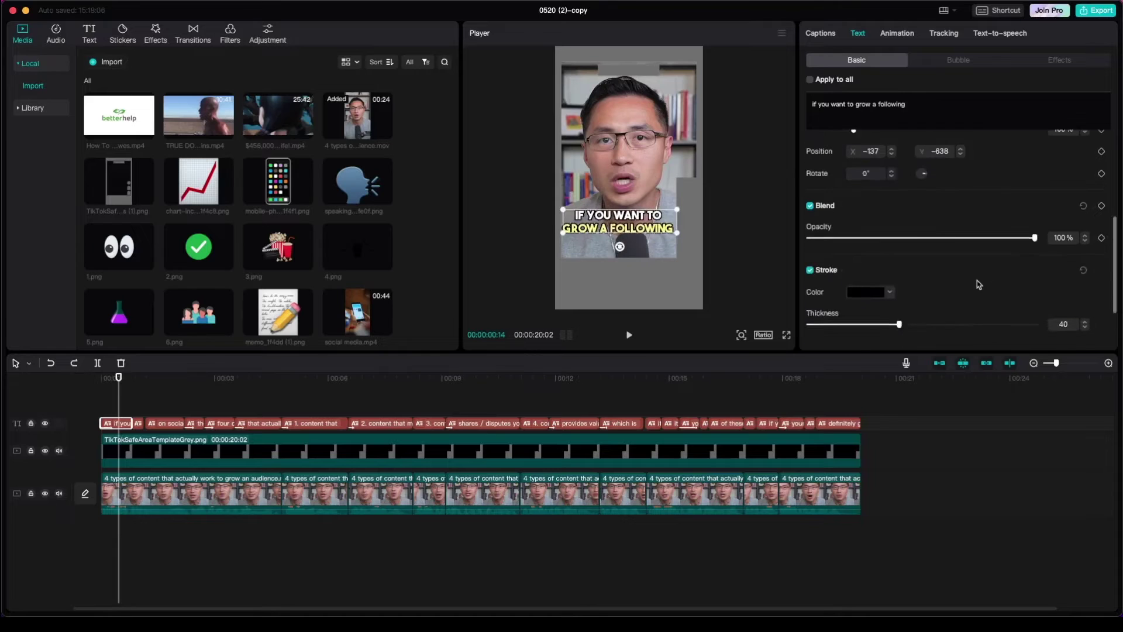
pyautogui.click(809, 261)
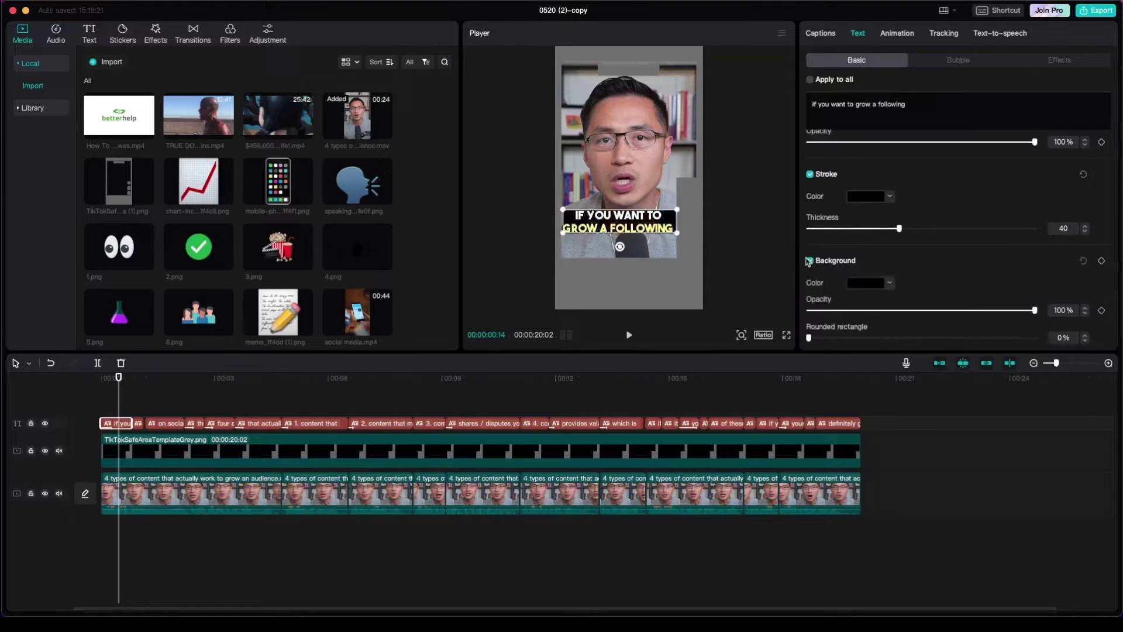
pyautogui.click(810, 260)
# Try the glow effect on the first caption, switch it off again, and undo the last shadow adjustment.
pyautogui.scroll(-5, 915, 264)
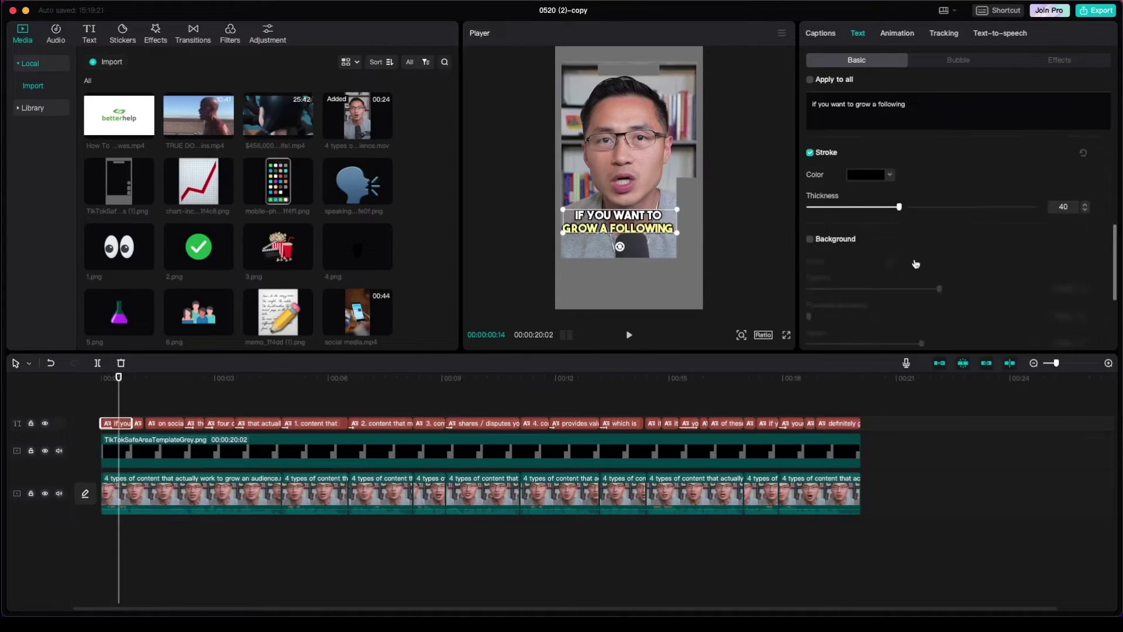
pyautogui.scroll(6, 913, 263)
pyautogui.scroll(-4, 848, 278)
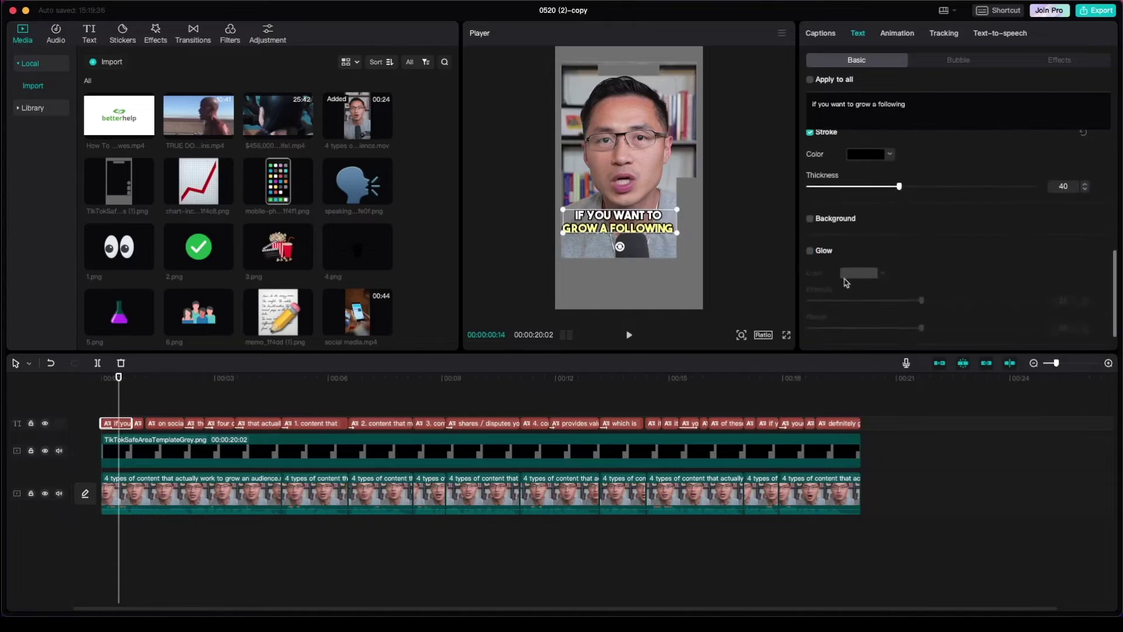
pyautogui.click(809, 251)
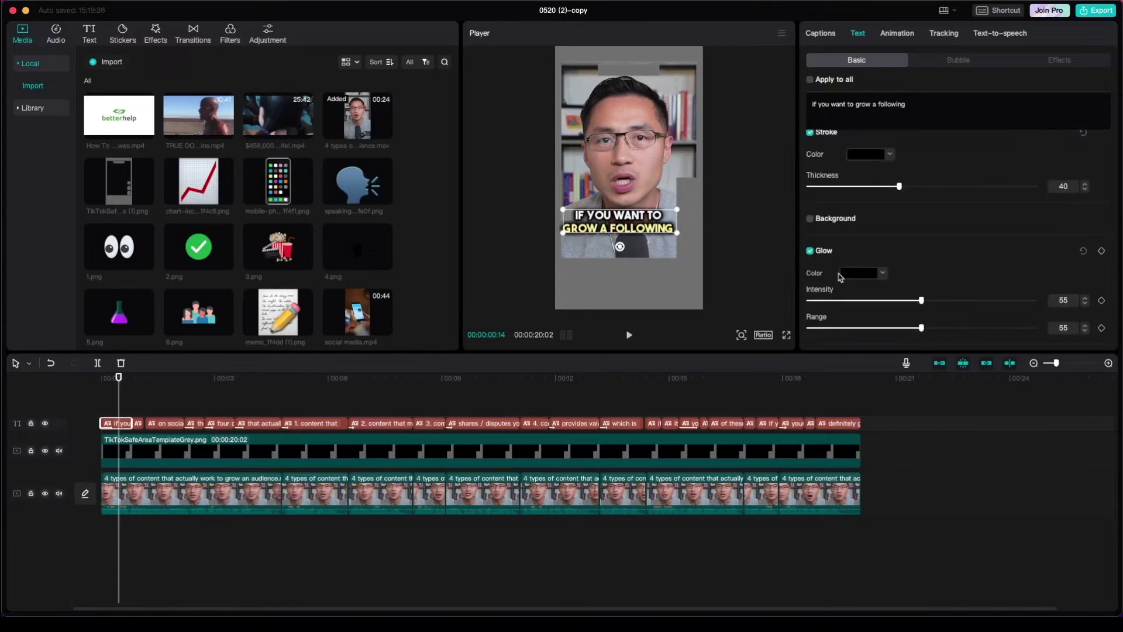
pyautogui.click(809, 251)
pyautogui.scroll(-5, 871, 257)
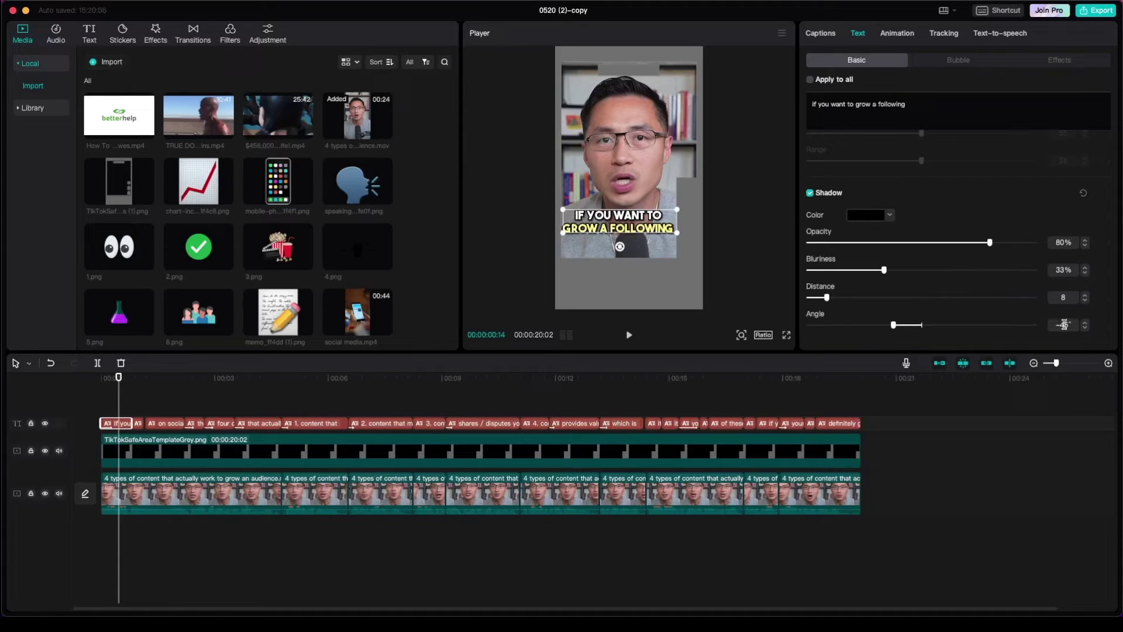
pyautogui.press('super+z')
# Move the playhead to 00:00:03:01 and select the "four content types" caption to show its text settings.
pyautogui.moveTo(120, 378); pyautogui.dragTo(216, 386)
pyautogui.click(221, 423)
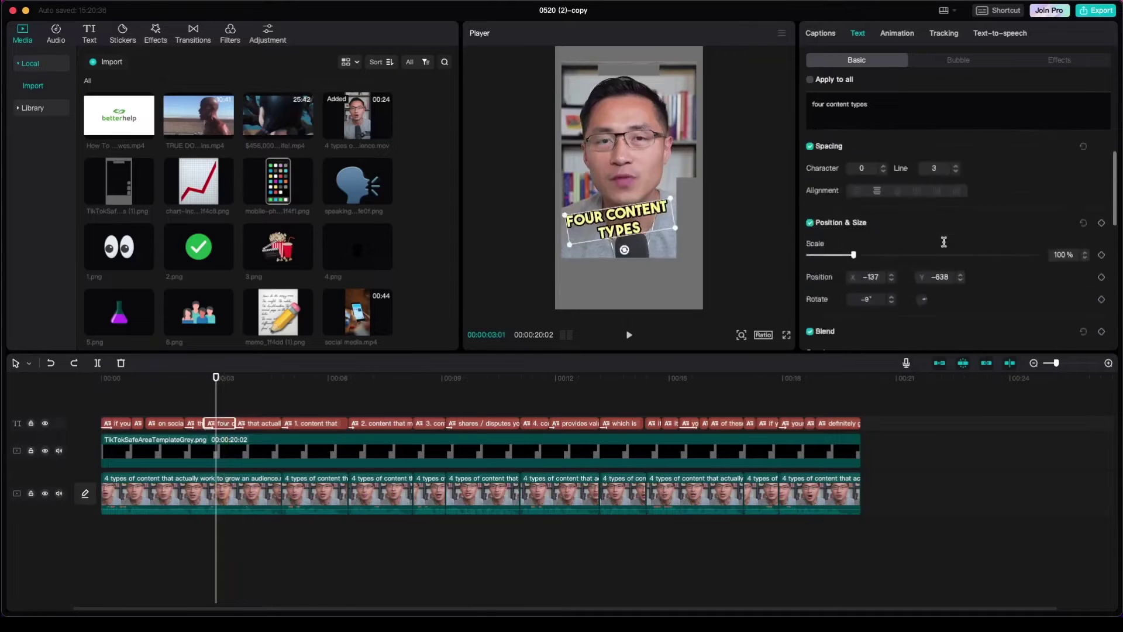
pyautogui.scroll(5, 942, 240)
pyautogui.scroll(-2, 946, 247)
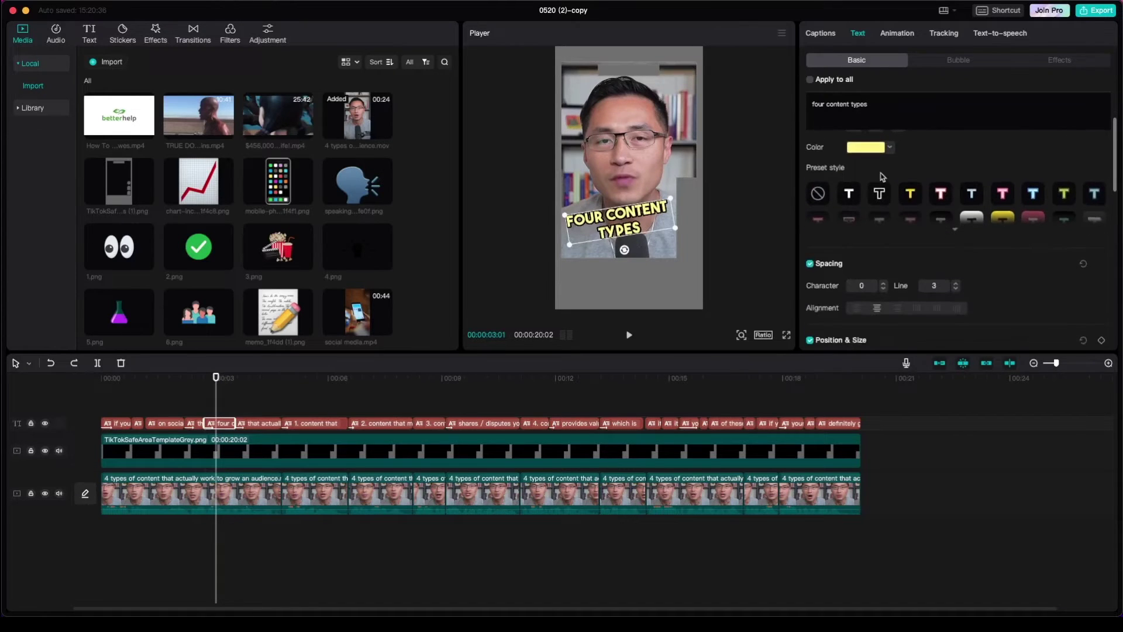
# Try a blue hue for the "four content types" caption's text color and undo the change.
pyautogui.scroll(3, 889, 240)
pyautogui.click(888, 233)
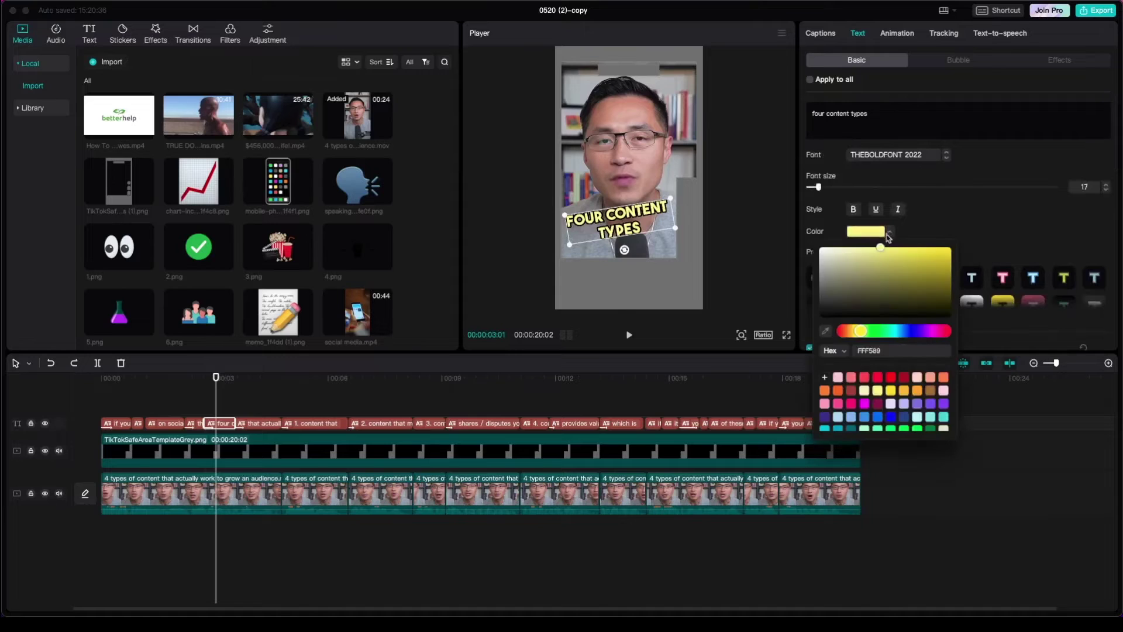
pyautogui.click(907, 332)
pyautogui.press('super+z')
pyautogui.click(949, 219)
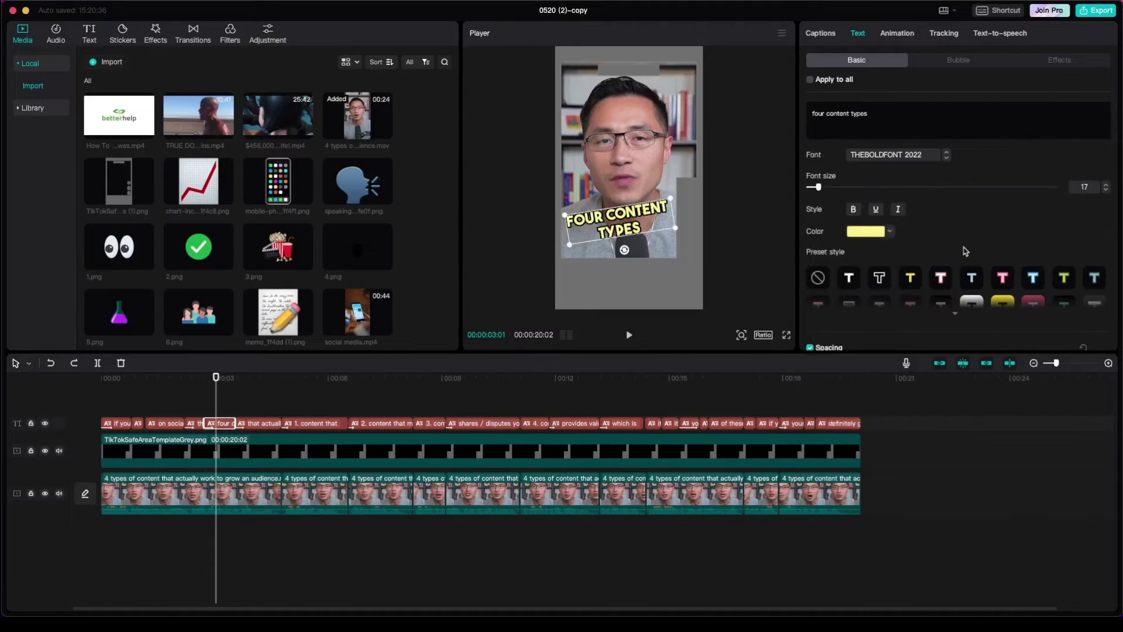
# Try a larger font size on the "four content types" caption and undo the change.
pyautogui.scroll(-2, 965, 252)
pyautogui.scroll(2, 840, 206)
pyautogui.moveTo(819, 187); pyautogui.dragTo(825, 187)
pyautogui.press('super+z')
# Move the playhead to 00:00:19:05, select the "definitely grow itself" caption and highlight the words "grow itself" in its text.
pyautogui.click(827, 379)
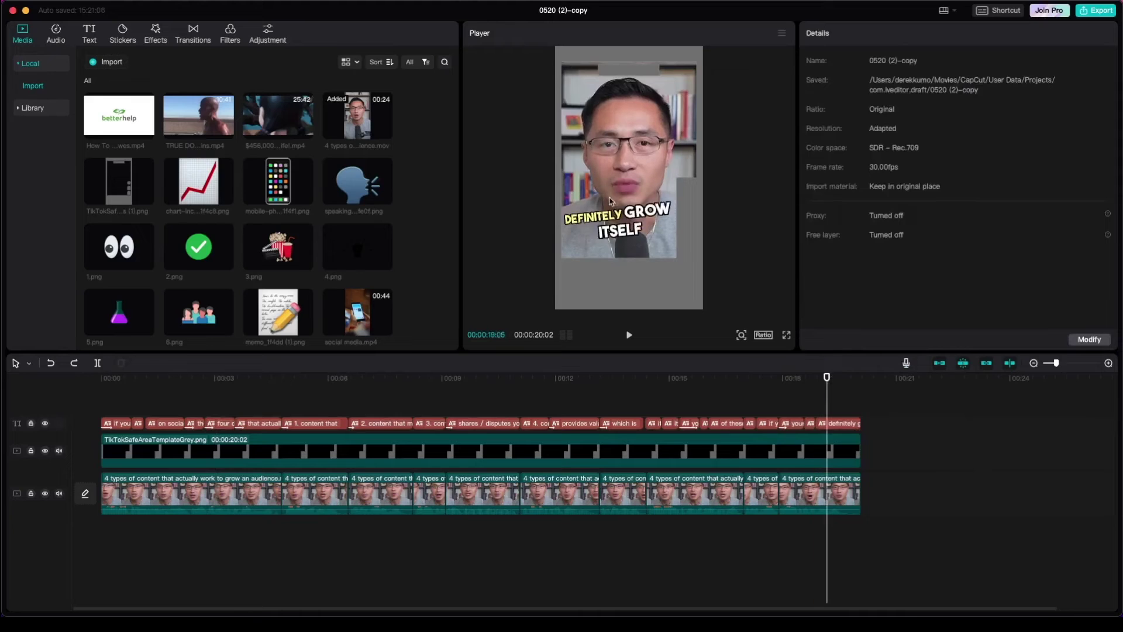
pyautogui.click(642, 228)
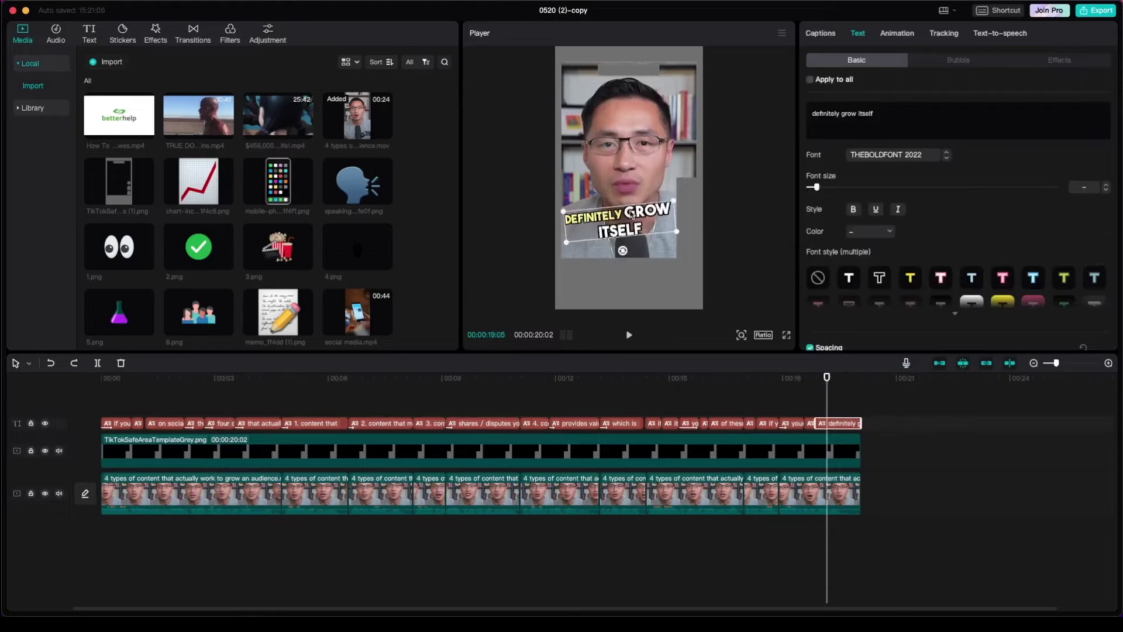
pyautogui.click(851, 114)
pyautogui.keyDown('shift'); pyautogui.click(845, 112); pyautogui.keyUp('shift')
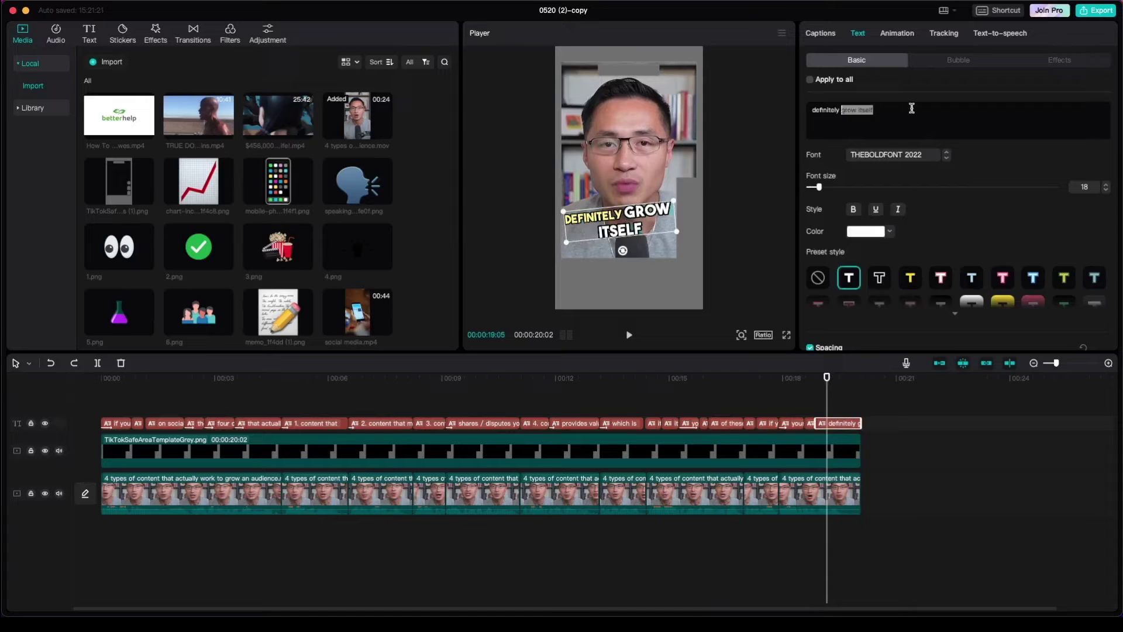
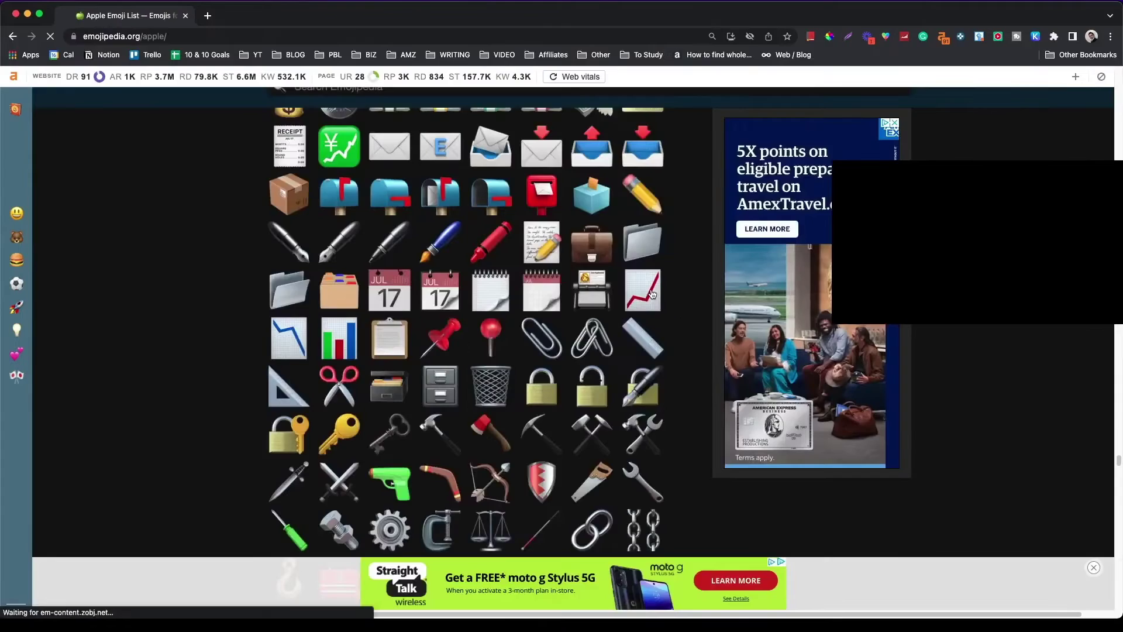
# Find the Apple iOS 16.4 version of the Chart Increasing emoji on Emojipedia and save its image.
pyautogui.click(652, 293)
pyautogui.scroll(-5, 429, 366)
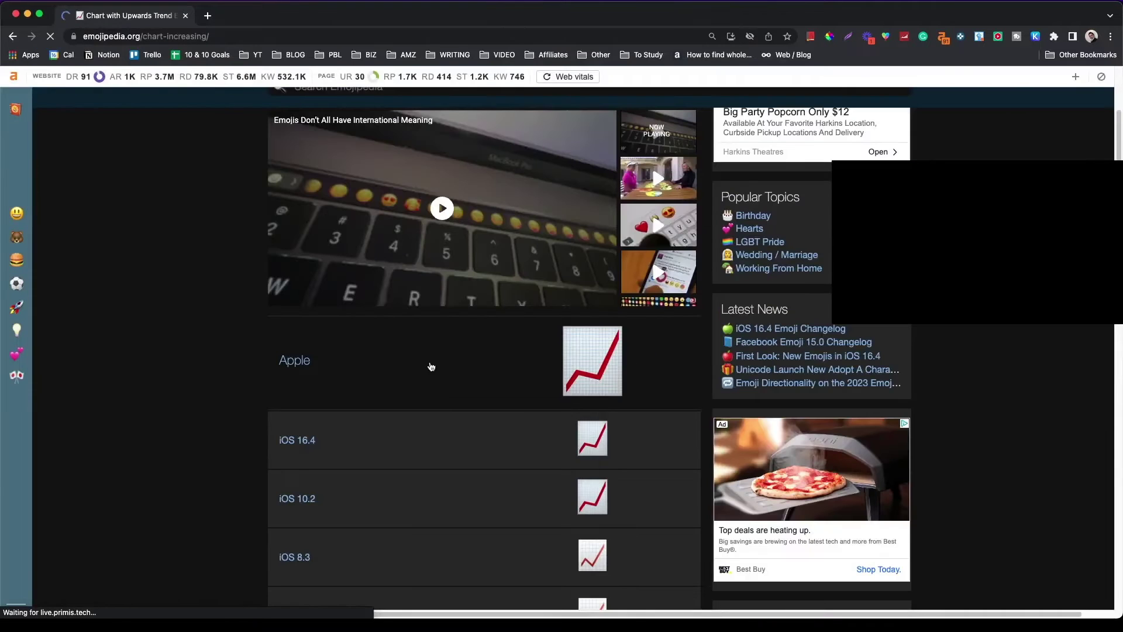
pyautogui.scroll(-2, 462, 424)
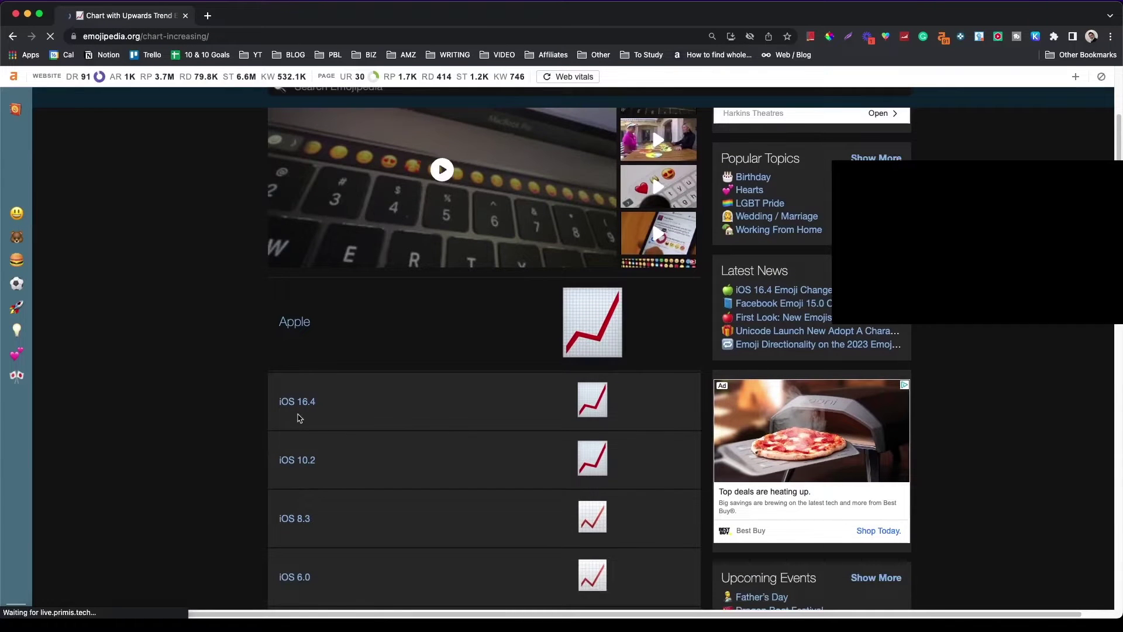
pyautogui.click(606, 410)
pyautogui.rightClick(475, 198)
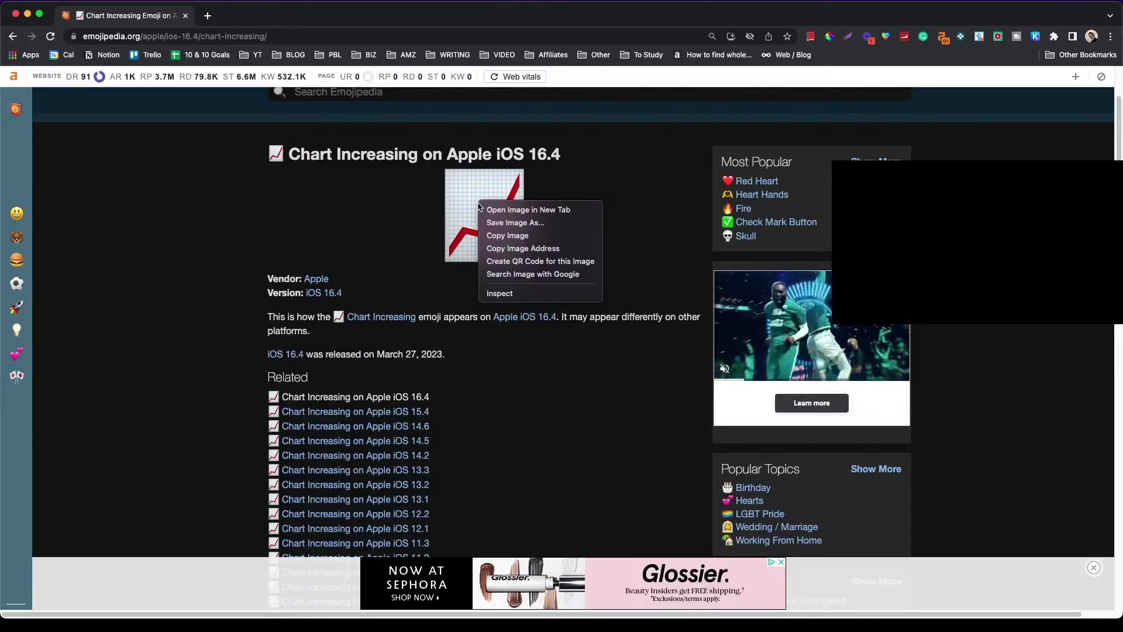
pyautogui.click(526, 233)
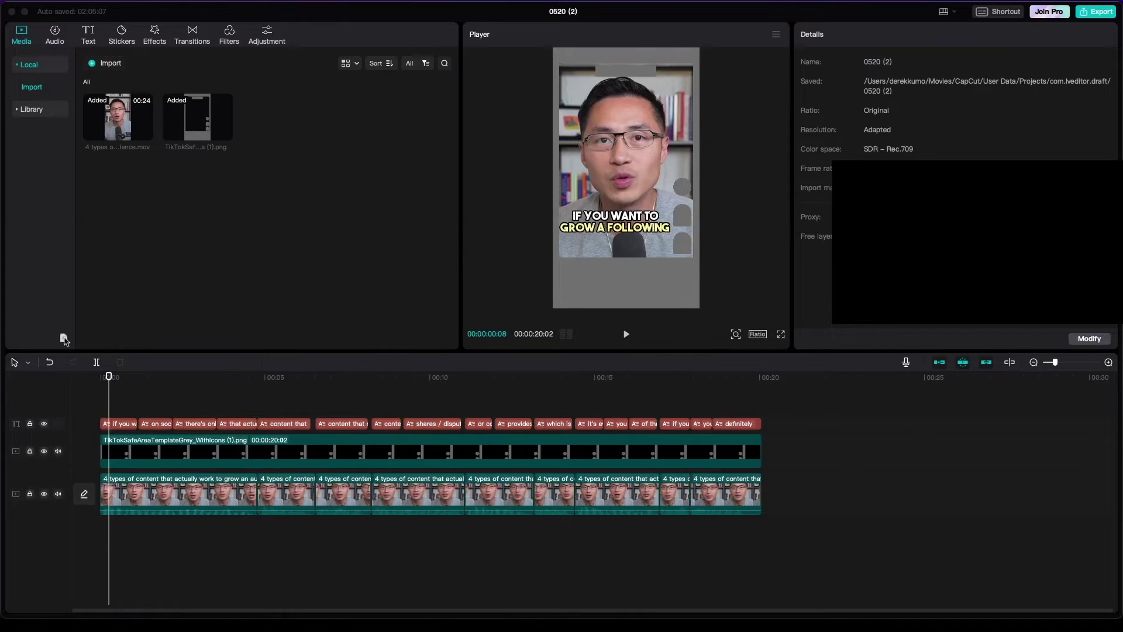
# Import the saved chart-increasing image into the CapCut media library and place it at the start of the timeline above the safe-area template.
pyautogui.moveTo(64, 339); pyautogui.dragTo(280, 291)
pyautogui.click(310, 237)
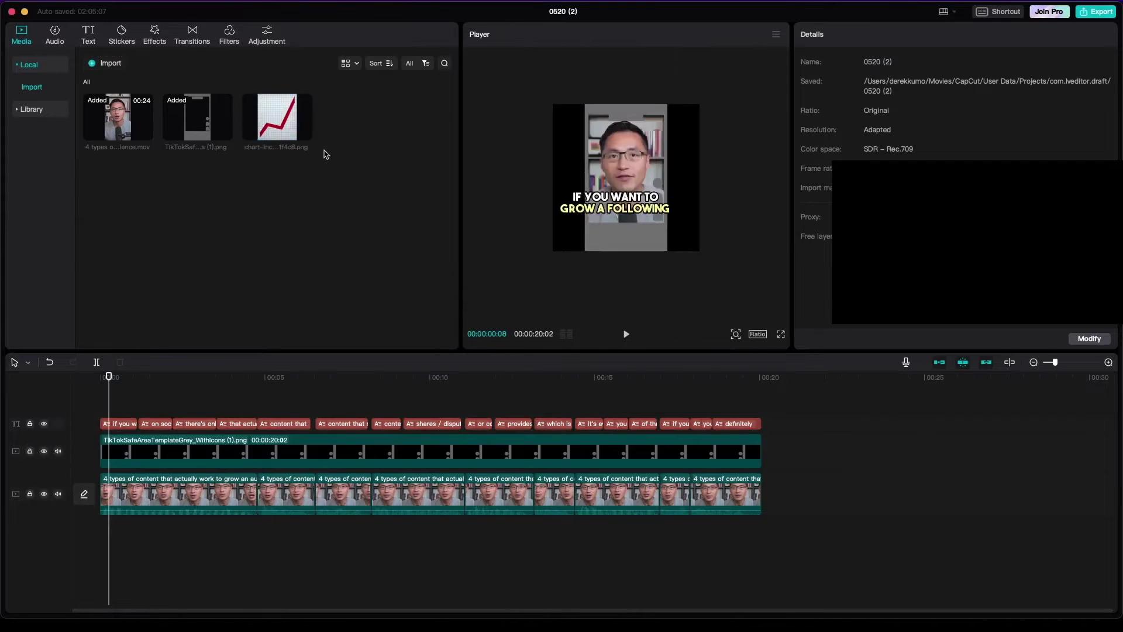
pyautogui.moveTo(303, 130); pyautogui.dragTo(116, 404)
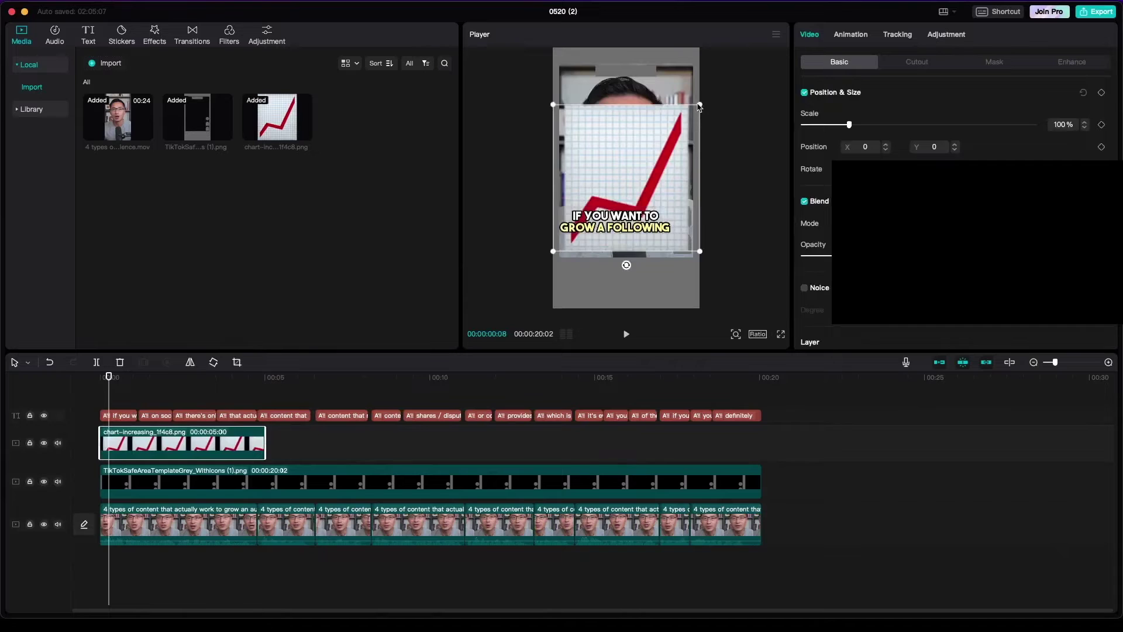
# Shrink the chart image to 15%, trim it to end at 00:00:01:04 with the first caption, and position it beneath that caption.
pyautogui.moveTo(700, 105); pyautogui.dragTo(627, 250)
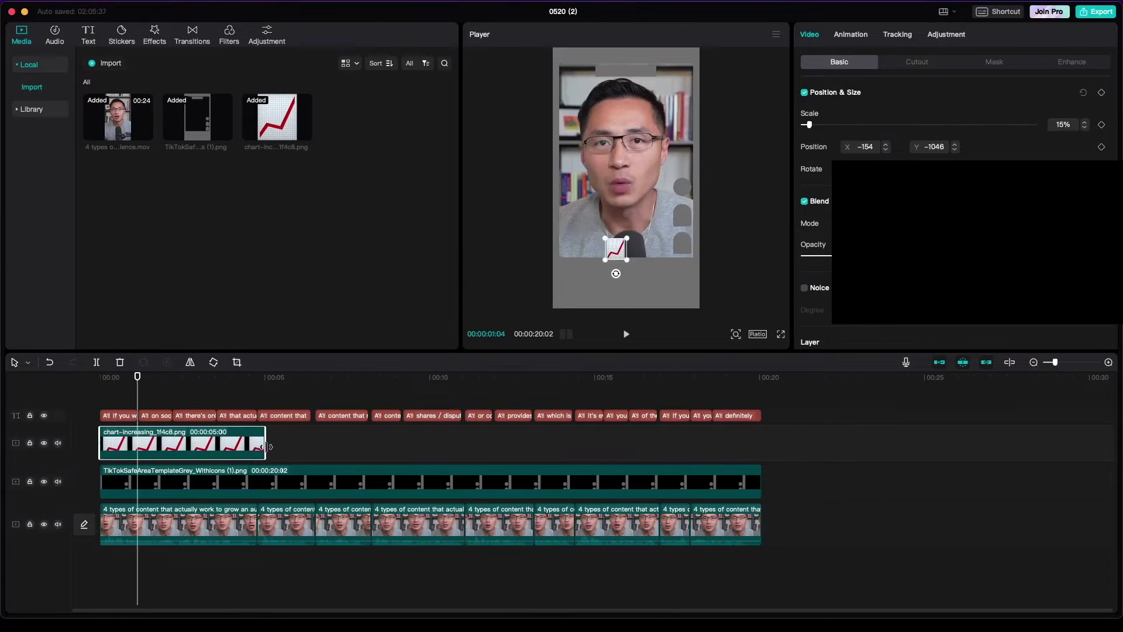
pyautogui.moveTo(266, 447); pyautogui.dragTo(137, 452)
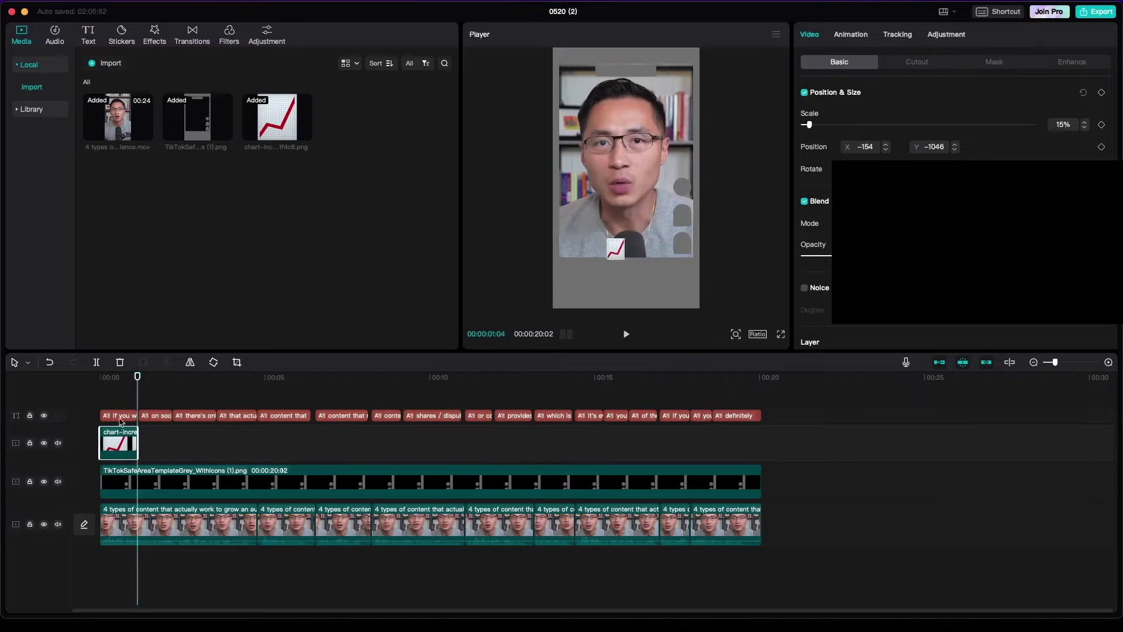
pyautogui.click(117, 390)
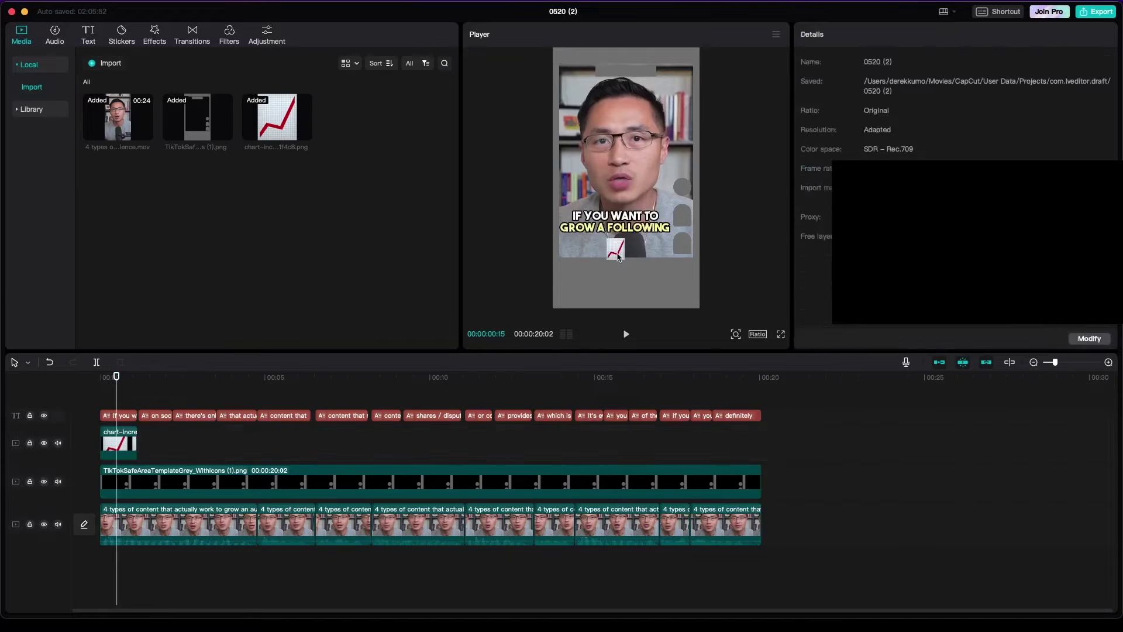
pyautogui.moveTo(618, 256); pyautogui.dragTo(620, 256)
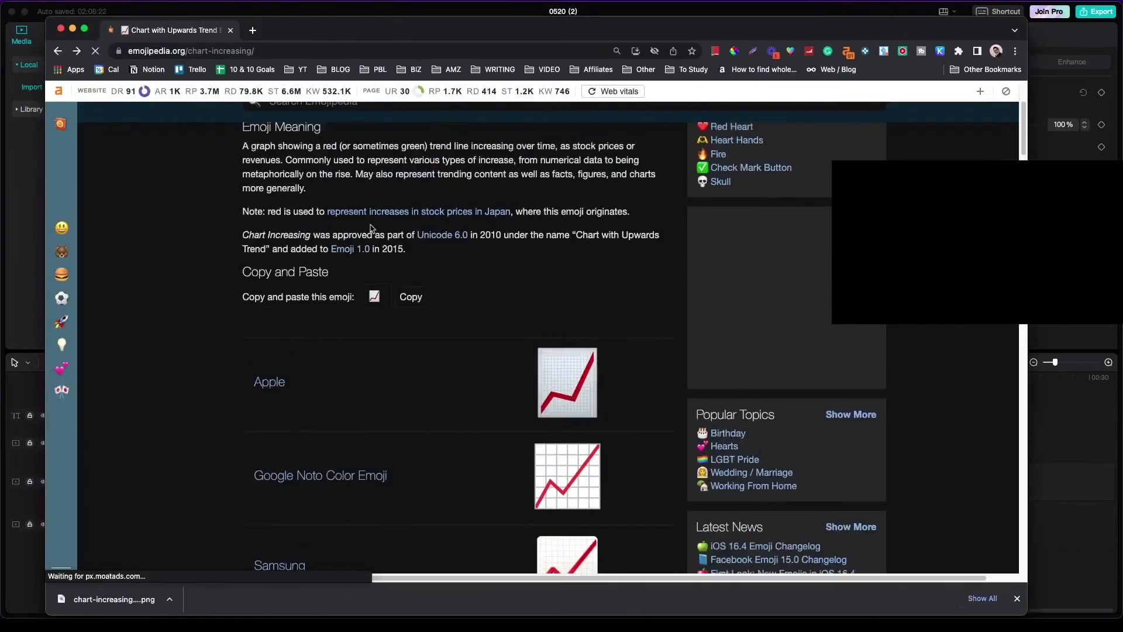
# Search Emojipedia for "phone" and save the Apple iOS 16.4 Mobile Phone emoji image.
pyautogui.click(343, 199)
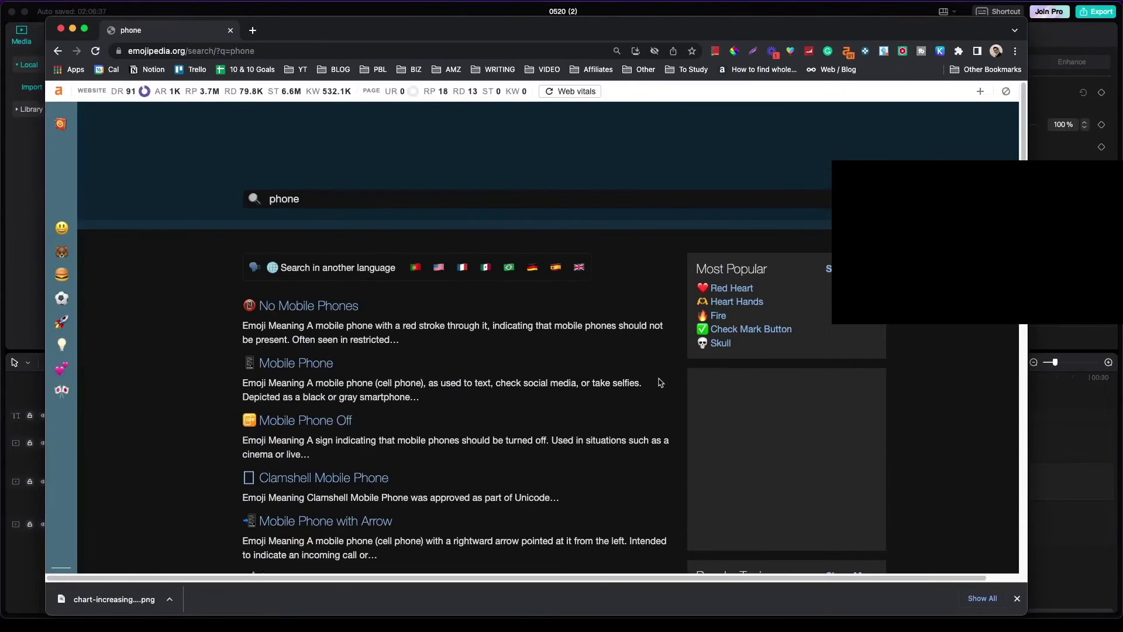
pyautogui.click(586, 380)
pyautogui.scroll(-5, 614, 399)
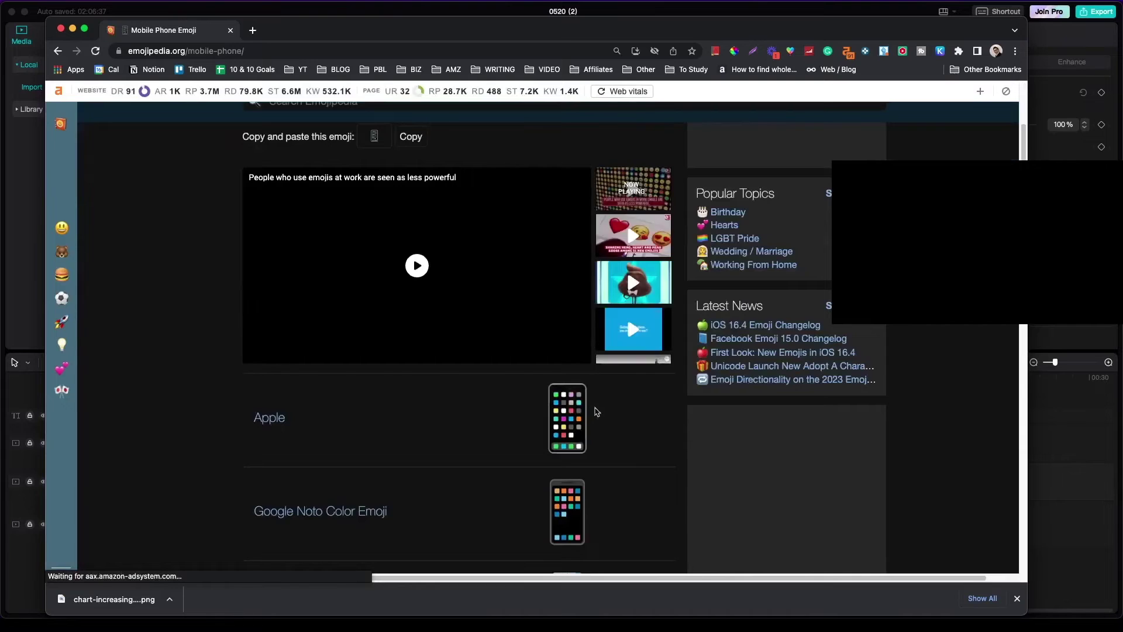
pyautogui.rightClick(459, 326)
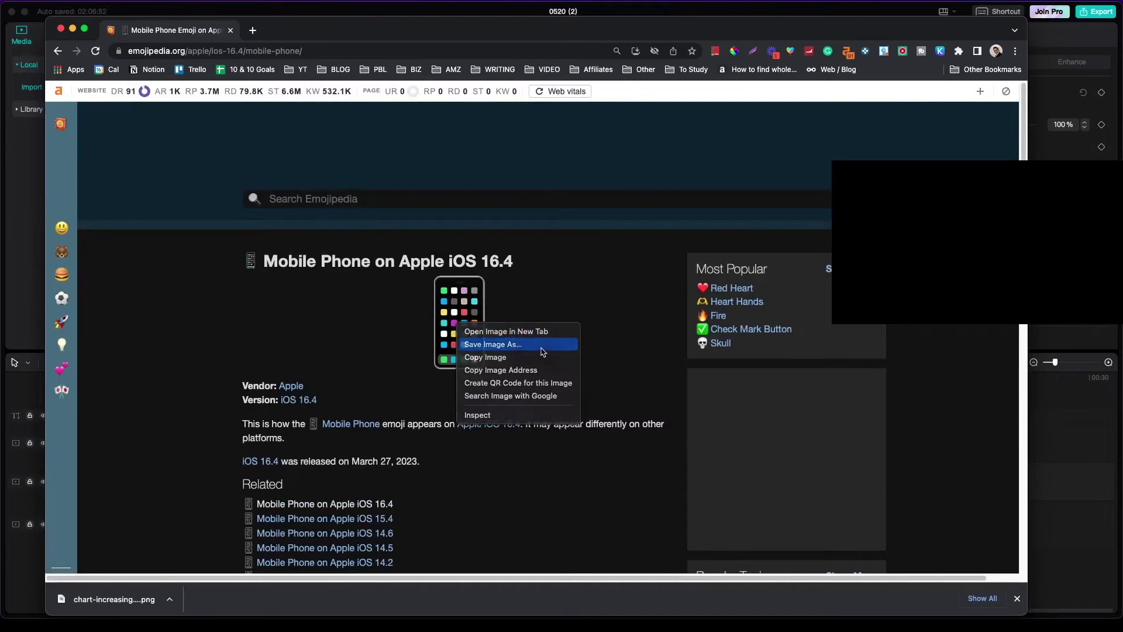
pyautogui.click(542, 344)
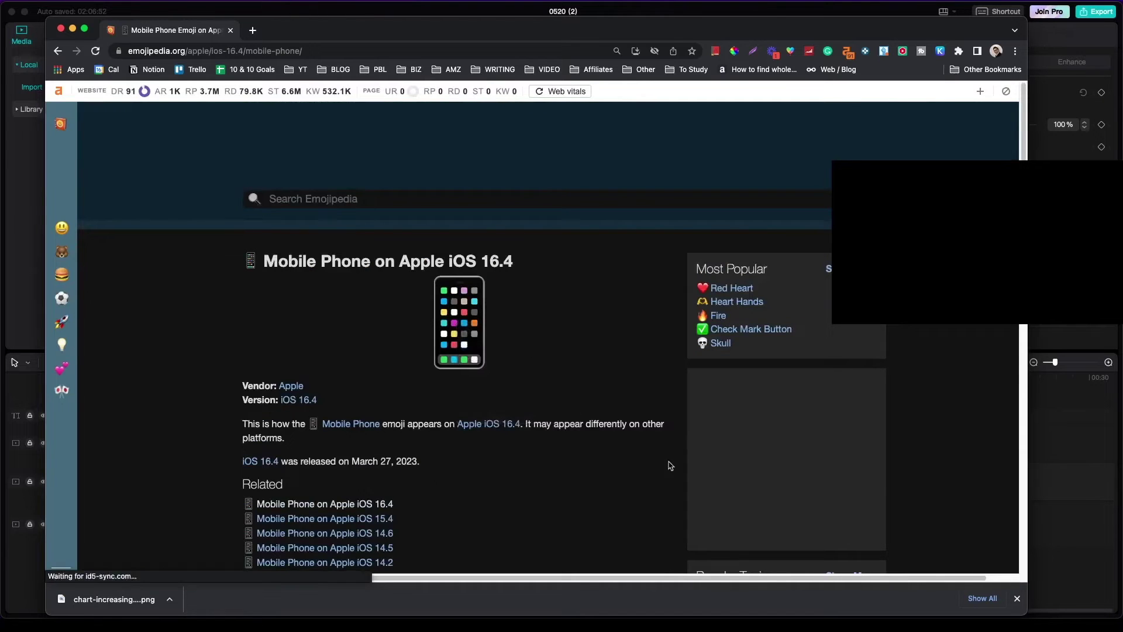
# Import the mobile phone image into CapCut and place it after the chart clip, spanning the "on social media" caption.
pyautogui.moveTo(562, 34); pyautogui.dragTo(0, 232)
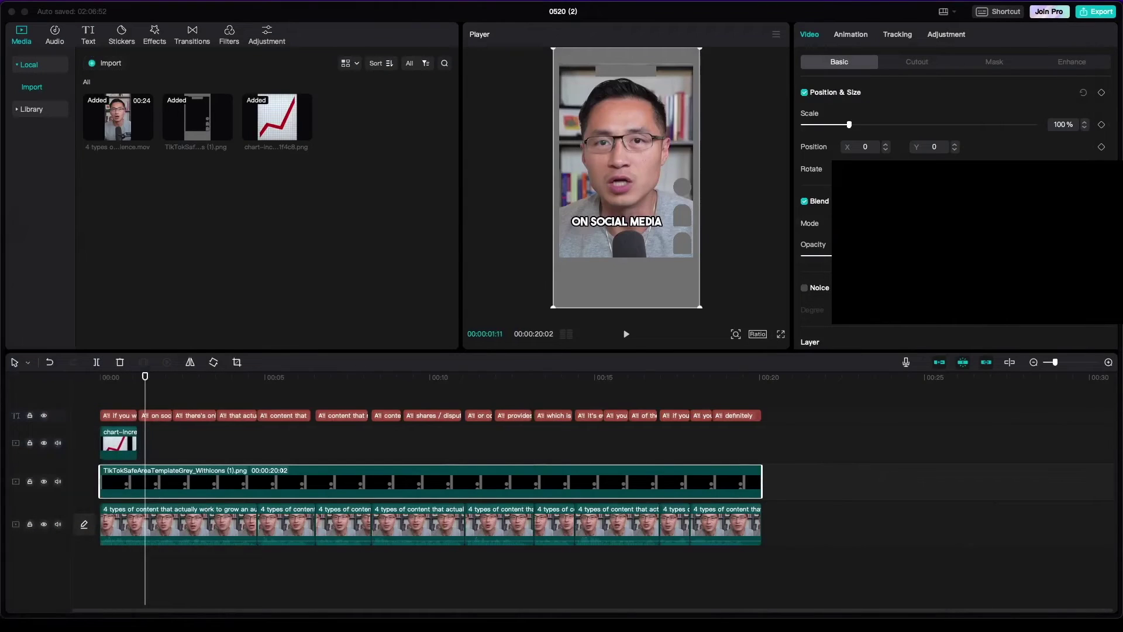
pyautogui.moveTo(180, 326); pyautogui.dragTo(265, 286)
pyautogui.moveTo(356, 120); pyautogui.dragTo(173, 427)
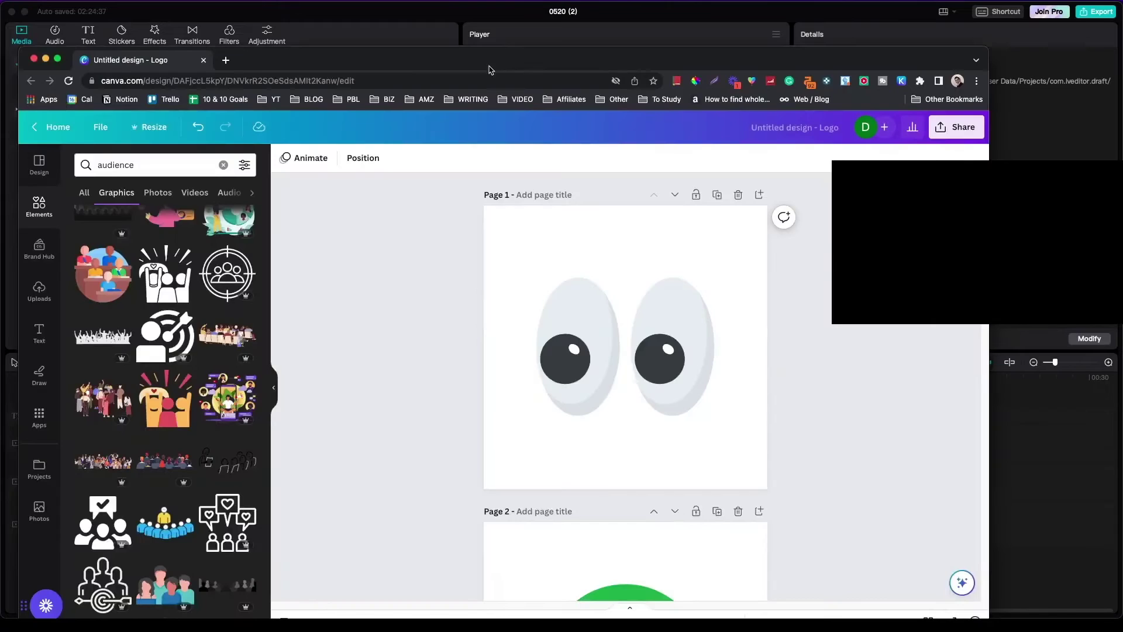
# Look through the icon pages of the untitled logo design in Canva and check the elements search for "audience" graphics.
pyautogui.doubleClick(492, 67)
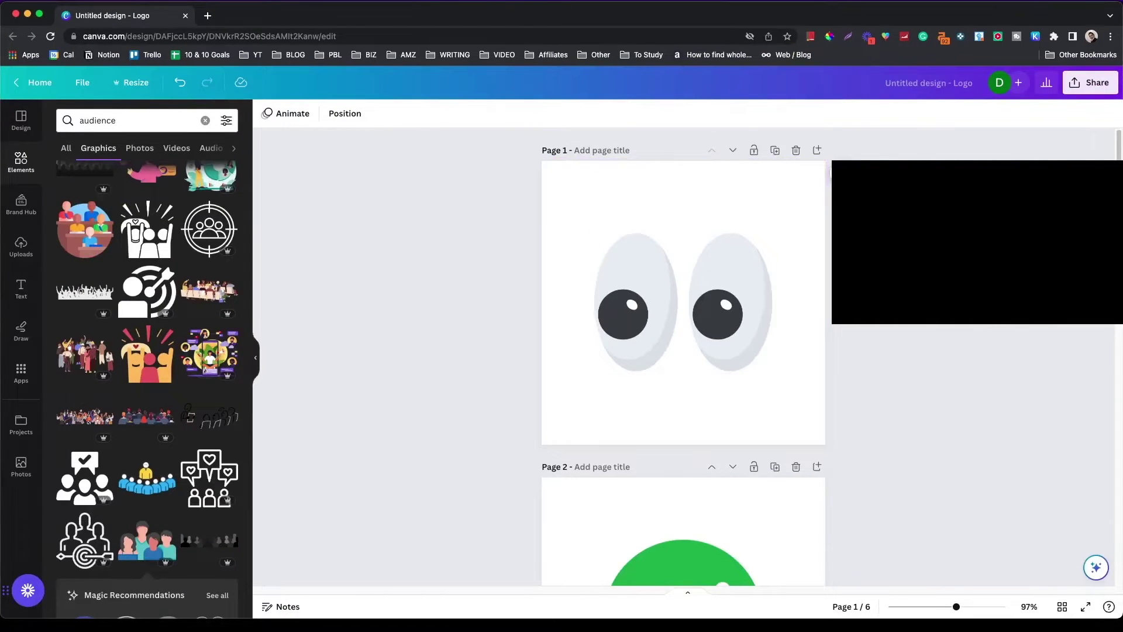
pyautogui.scroll(-3, 683, 357)
pyautogui.scroll(3, 682, 356)
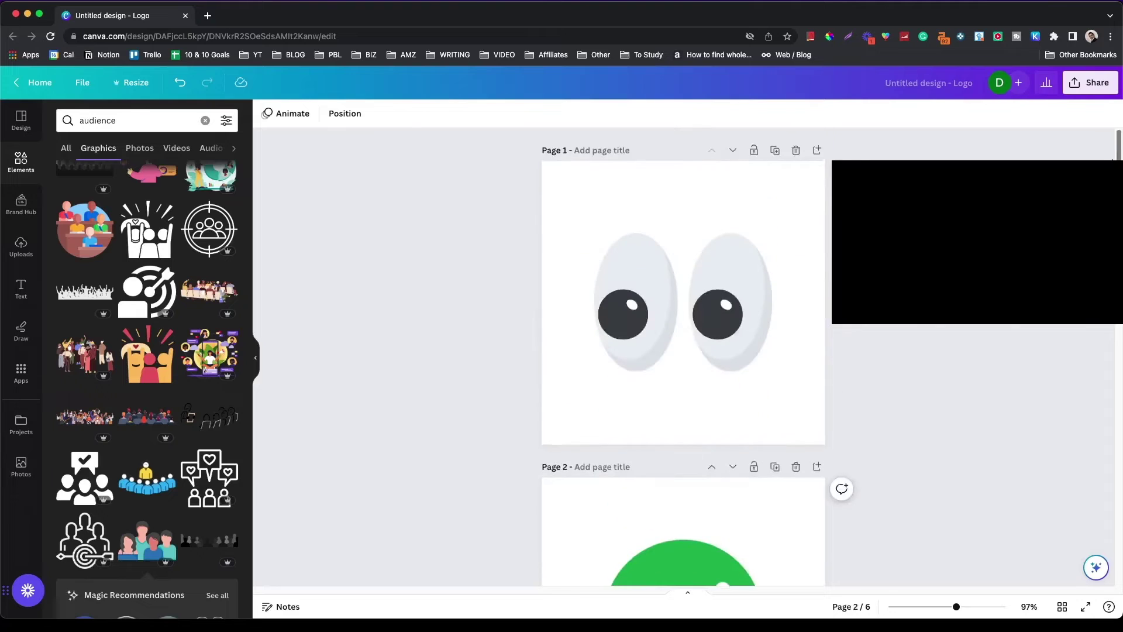
pyautogui.click(25, 173)
pyautogui.click(110, 124)
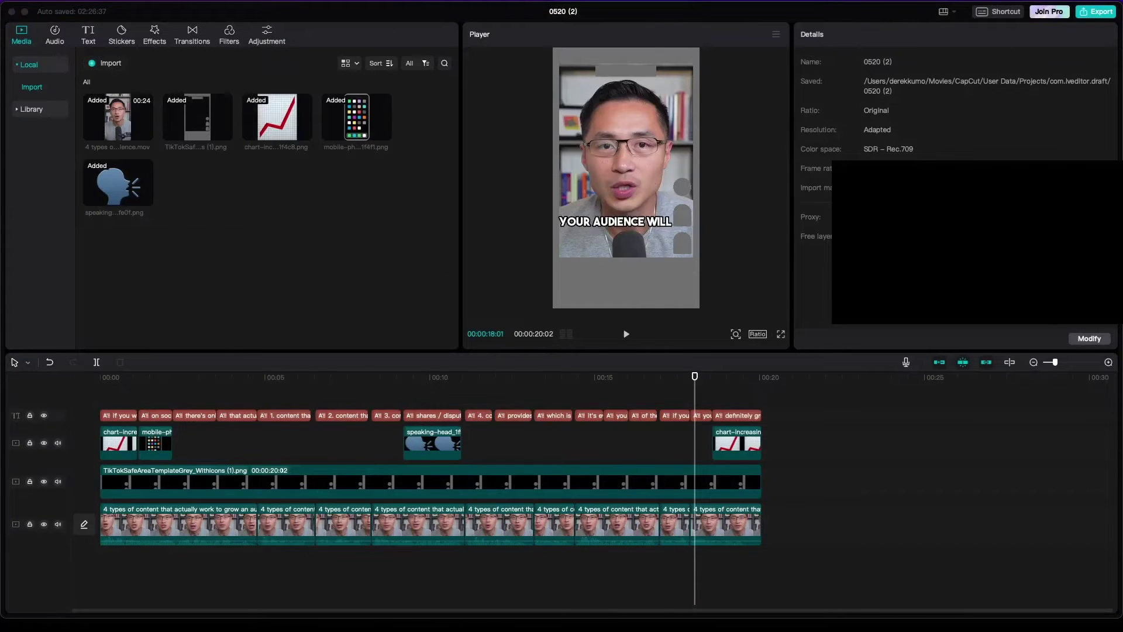
# Import 1.png through 6.png into the CapCut media library and place 1.png along the "There's only four content types" caption.
pyautogui.moveTo(202, 248); pyautogui.dragTo(239, 255)
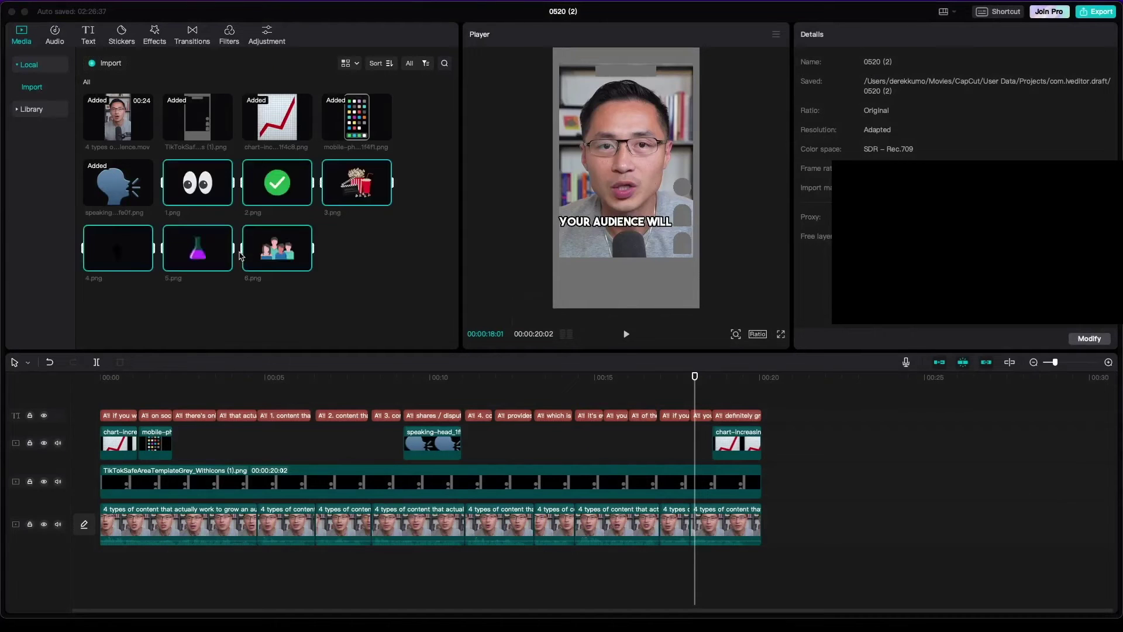
pyautogui.click(357, 279)
pyautogui.moveTo(210, 190); pyautogui.dragTo(175, 445)
pyautogui.click(204, 445)
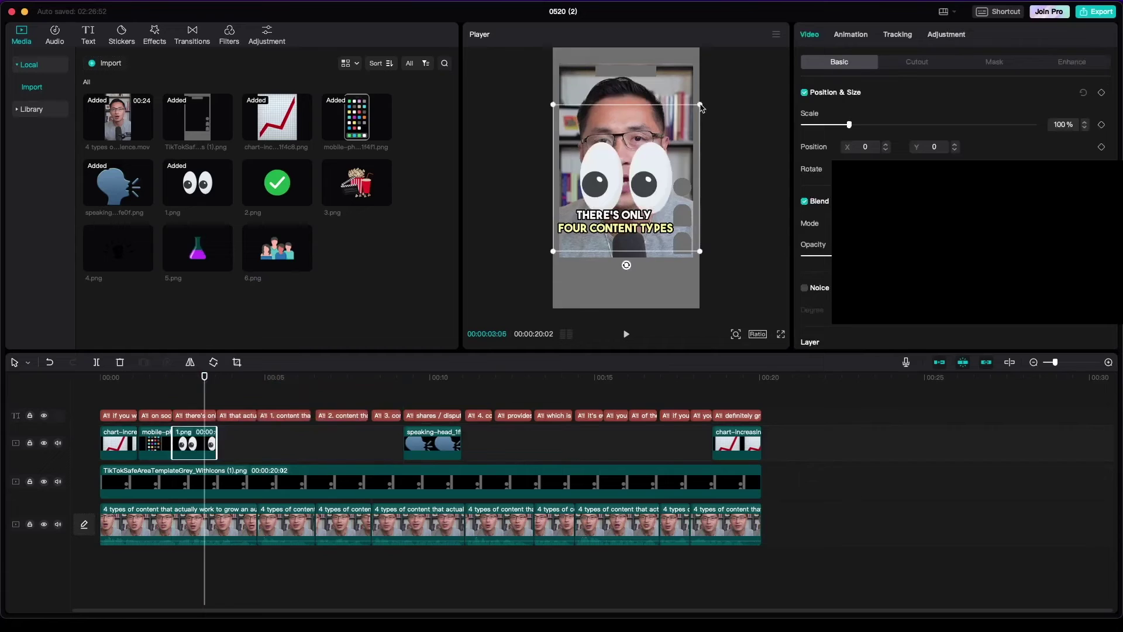
# Shrink the eyes image, position it beneath the "four content types" caption, and play back the result.
pyautogui.moveTo(632, 178); pyautogui.dragTo(619, 250)
pyautogui.click(185, 398)
pyautogui.press('space')
pyautogui.press('space')
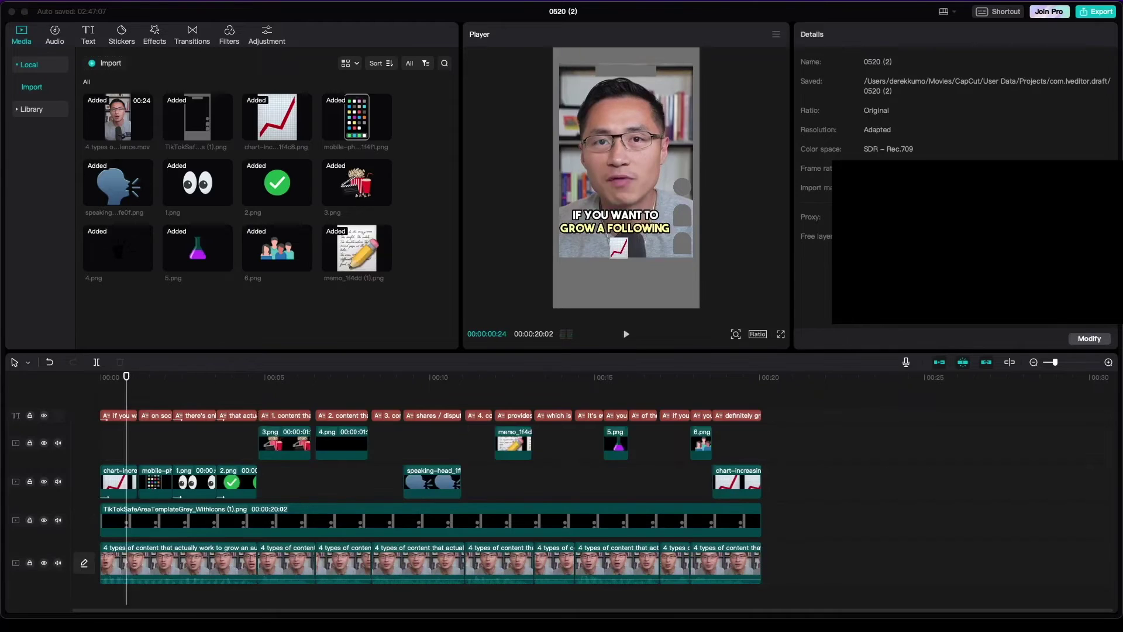
# Inspect the entrance animations of the first chart image and the "If you want to grow a following" caption, and play back the opening.
pyautogui.click(113, 378)
pyautogui.click(116, 487)
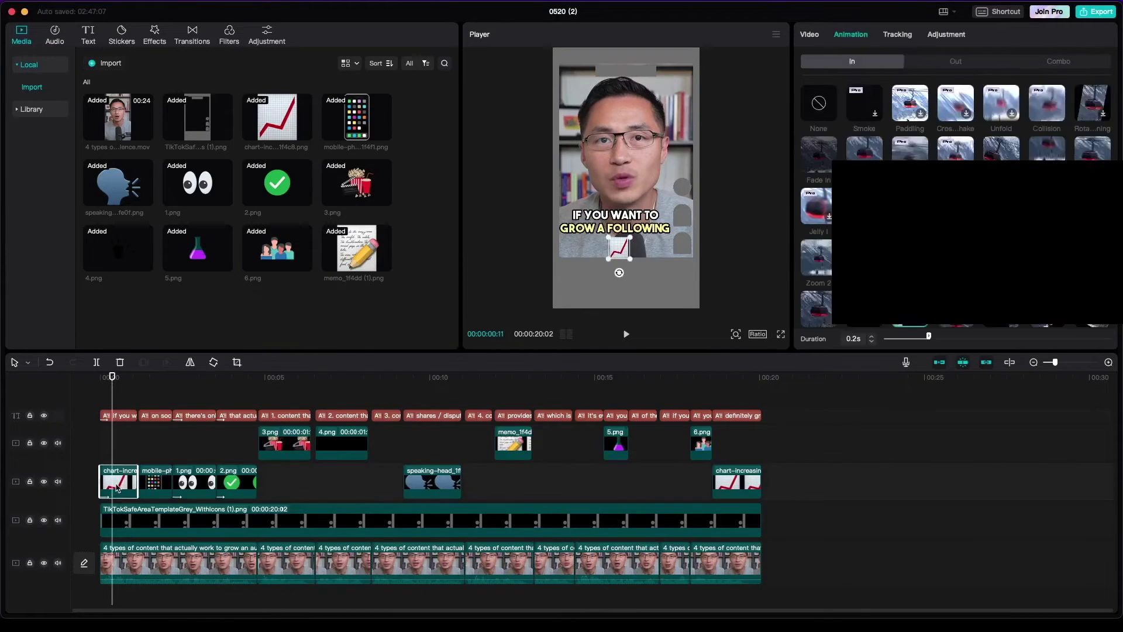
pyautogui.click(121, 397)
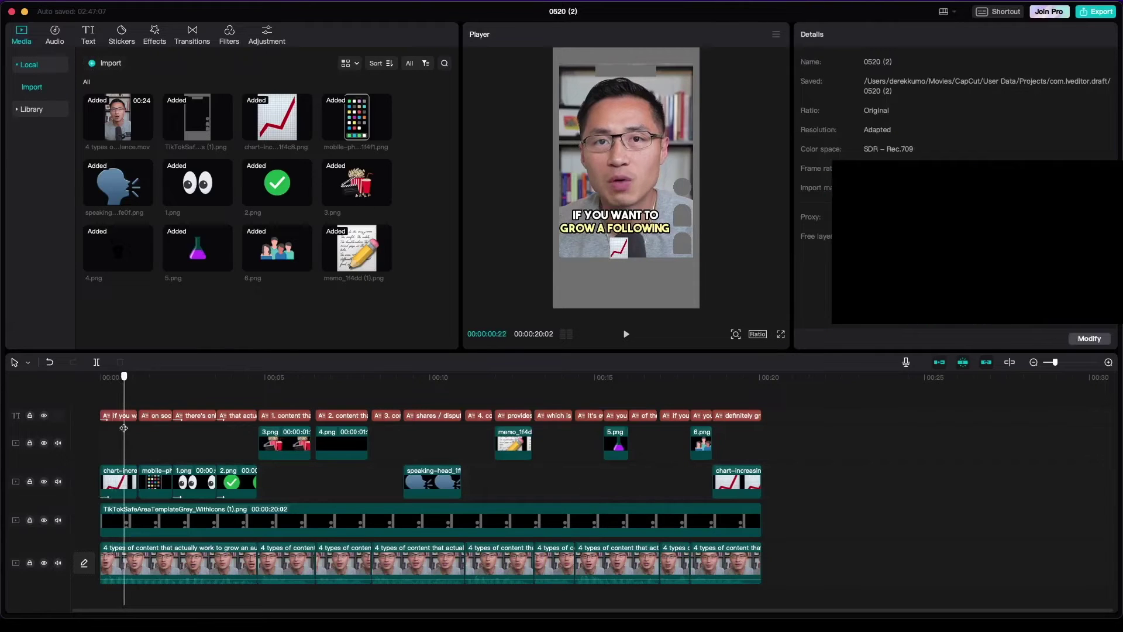
pyautogui.click(121, 418)
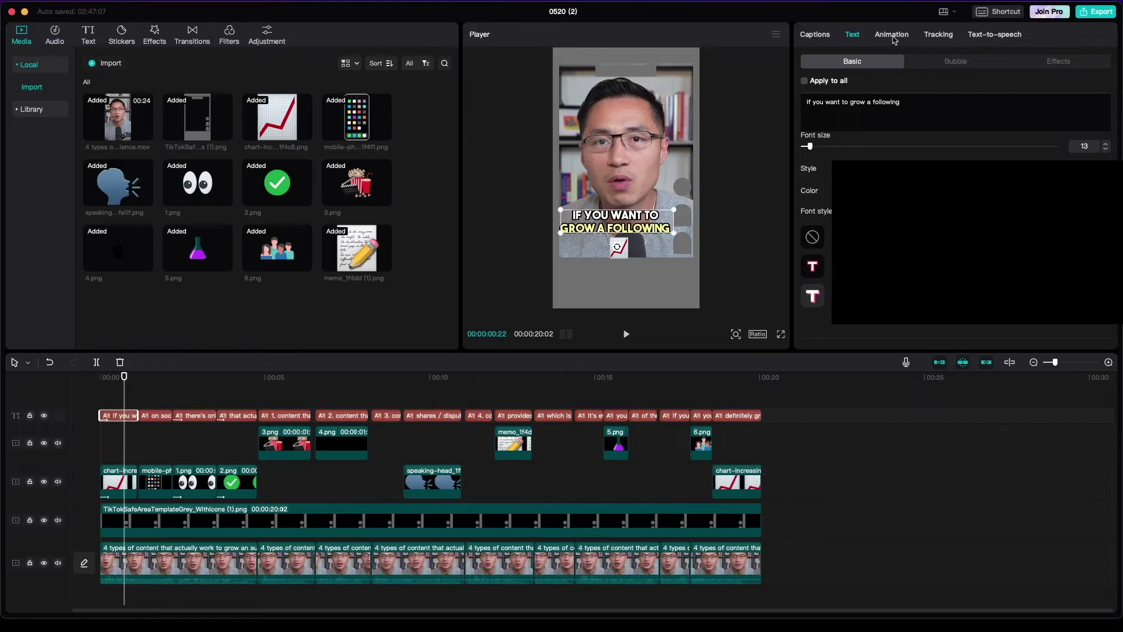
pyautogui.click(893, 36)
pyautogui.scroll(2, 955, 117)
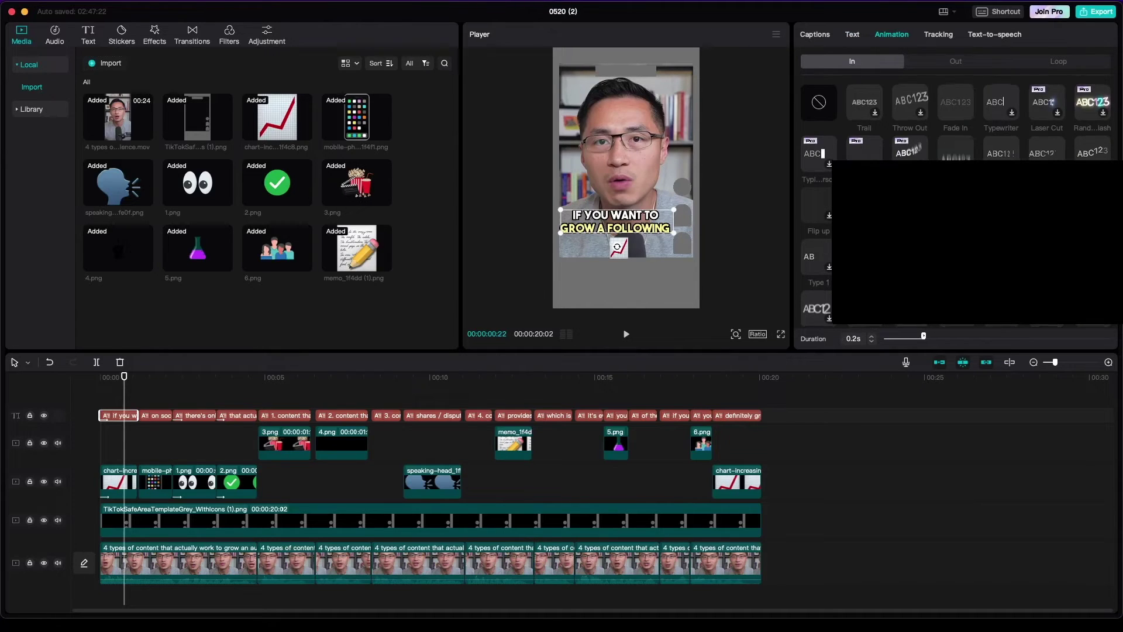
pyautogui.click(100, 383)
pyautogui.press('space')
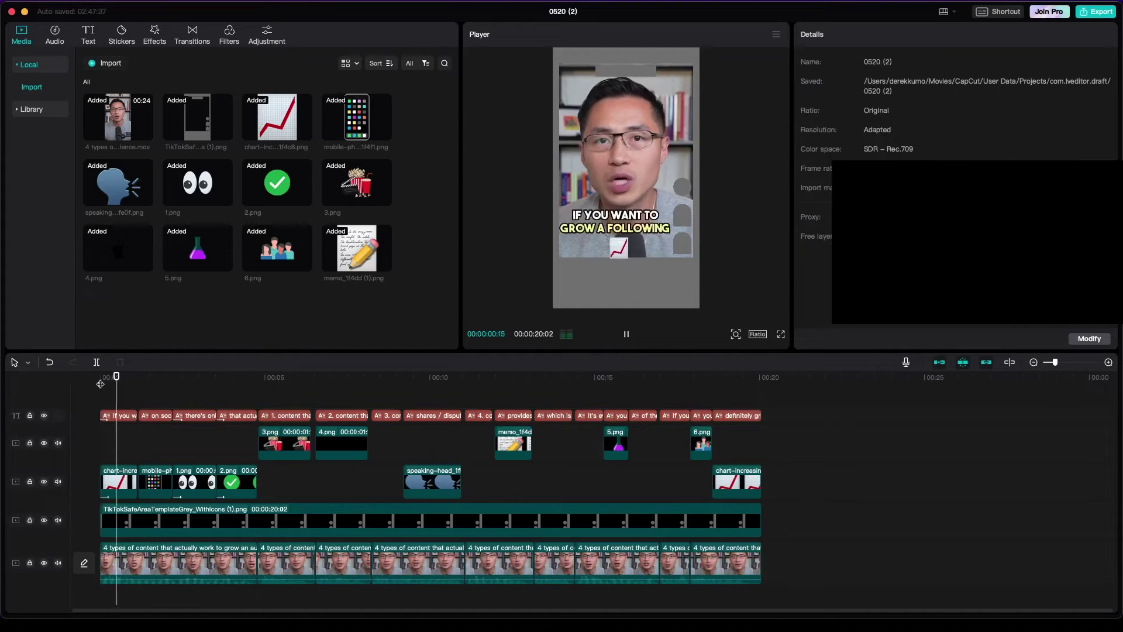
# Apply the Slide Right entrance animation with a 0.2 s duration to the "If you want to grow a following" caption.
pyautogui.click(117, 417)
pyautogui.click(891, 35)
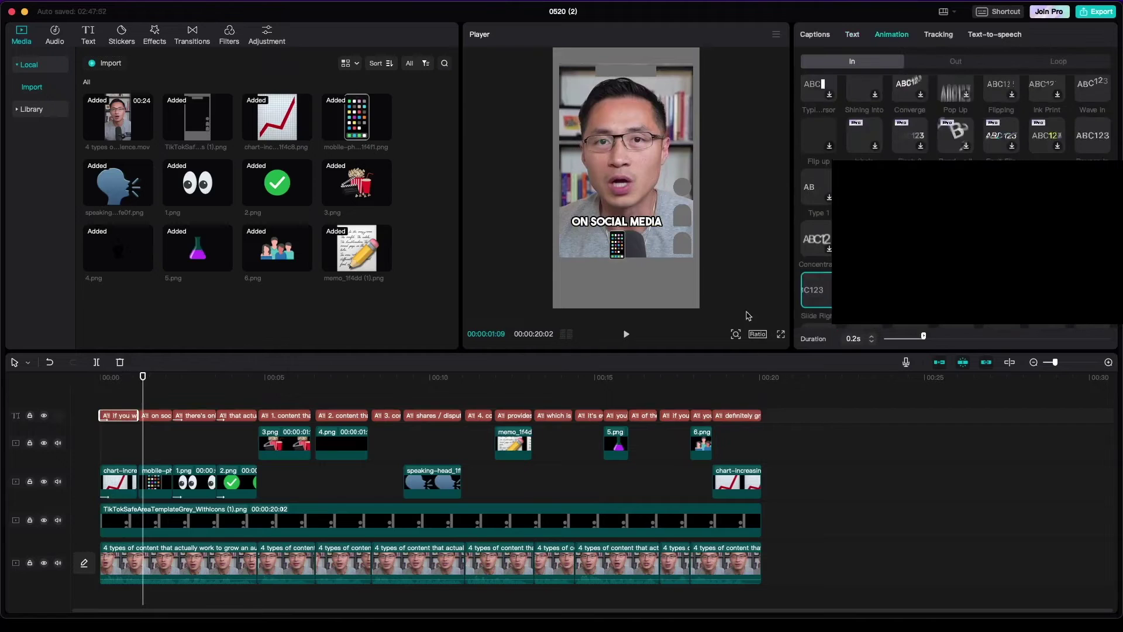
pyautogui.click(816, 293)
pyautogui.moveTo(923, 338)
pyautogui.mouseDown()
pyautogui.moveTo(969, 339)
pyautogui.moveTo(937, 339)
pyautogui.mouseUp()
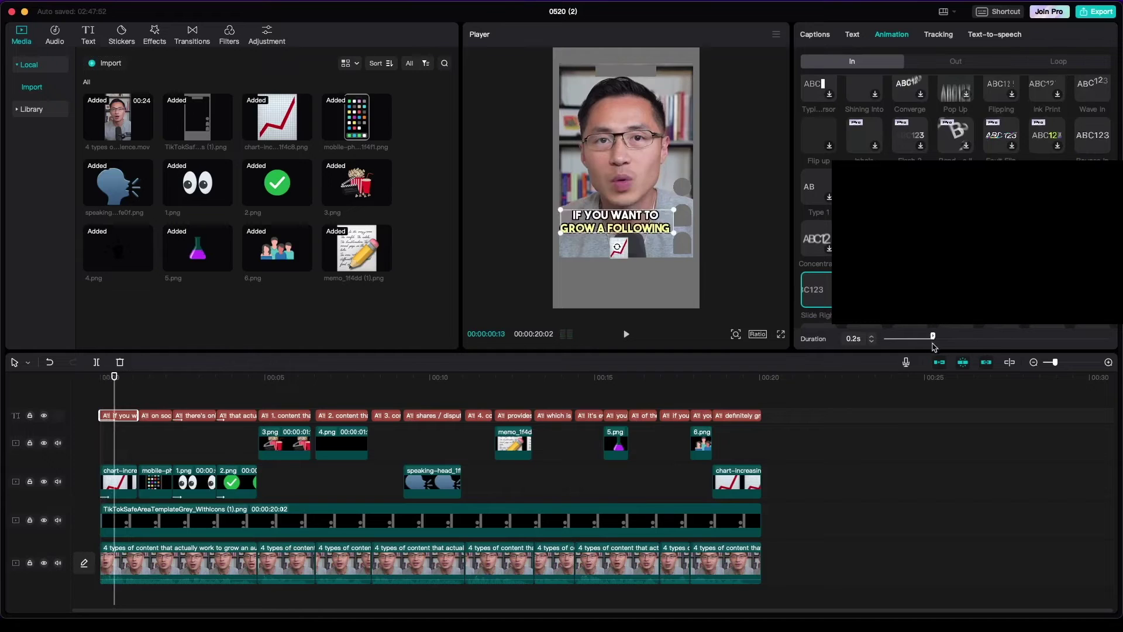
# Check the entrance animation settings of the first chart image, the mobile phone image and the "on social media" caption.
pyautogui.click(131, 482)
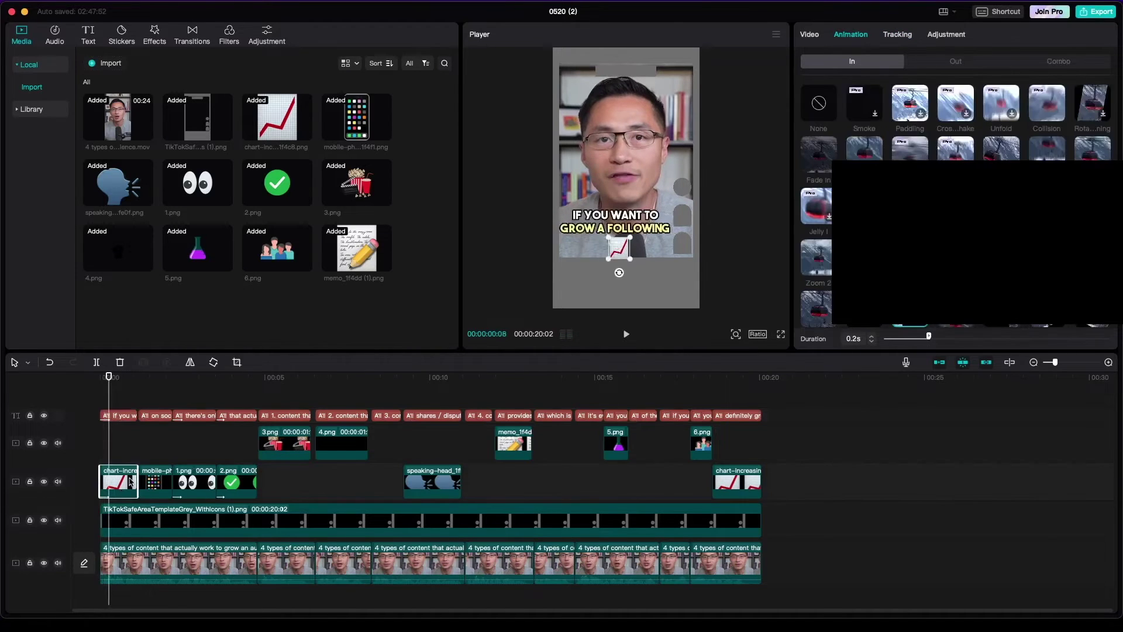
pyautogui.scroll(-1, 955, 117)
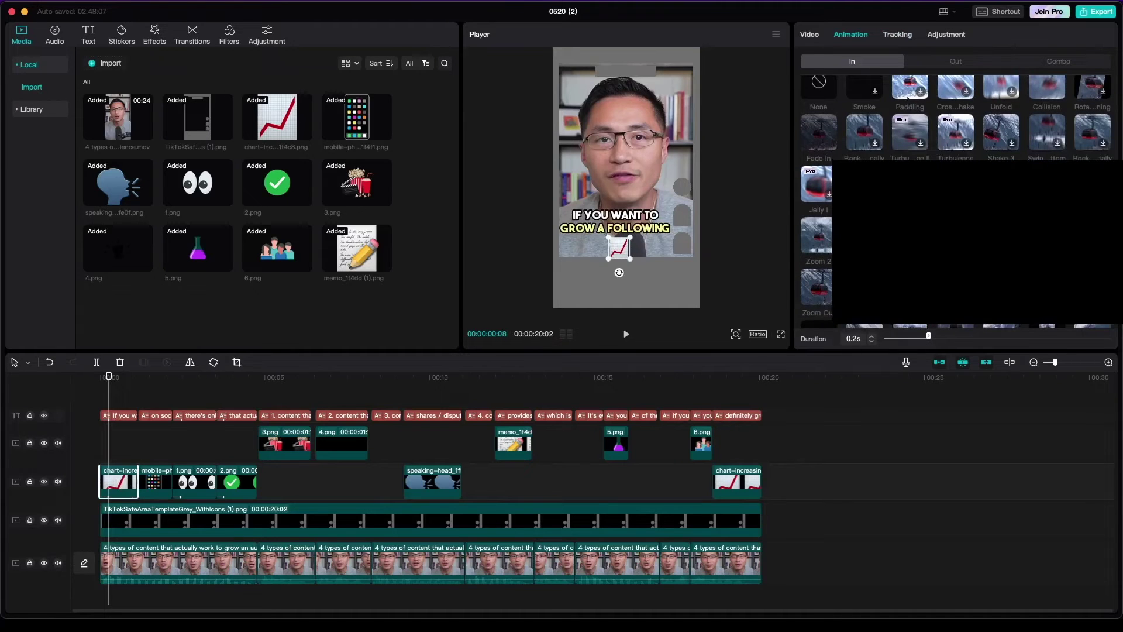
pyautogui.moveTo(108, 377); pyautogui.dragTo(123, 377)
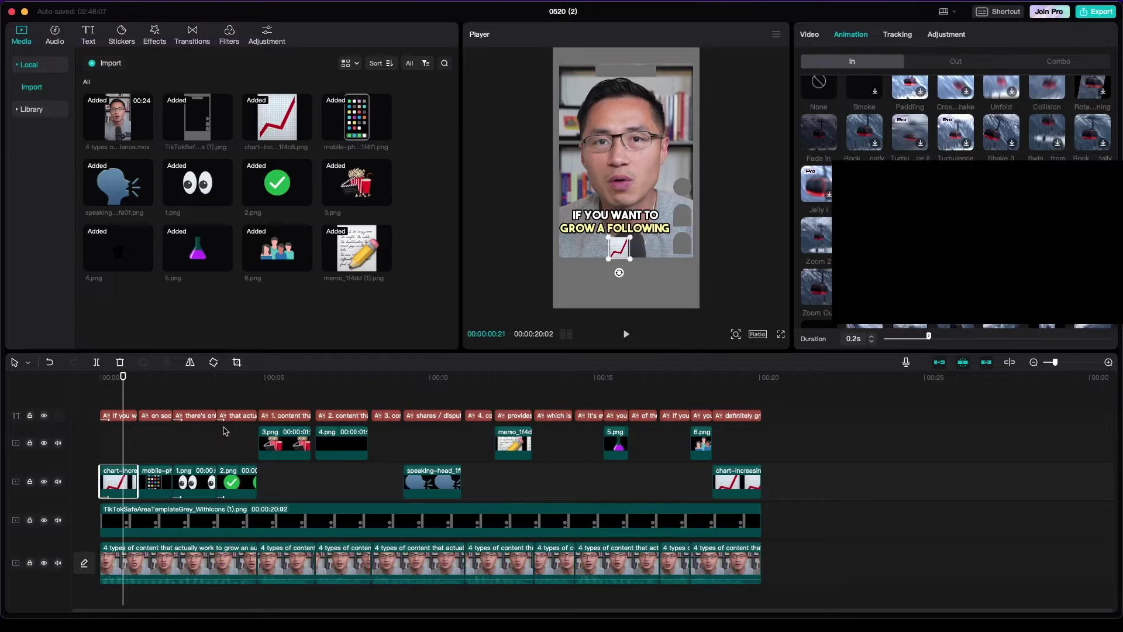
pyautogui.click(151, 482)
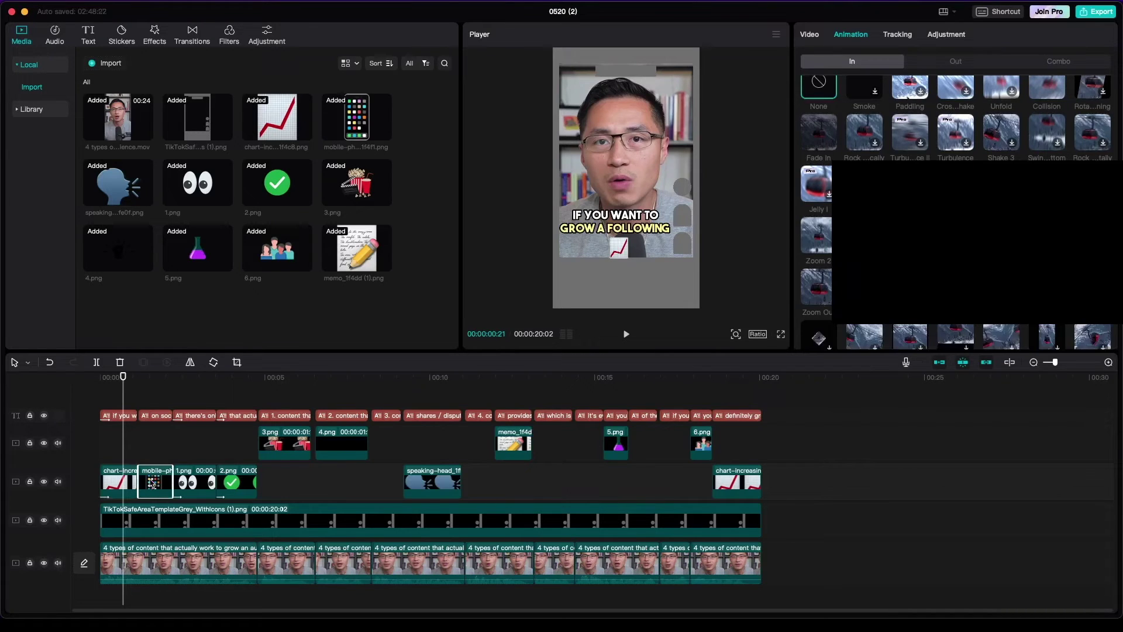
pyautogui.click(156, 416)
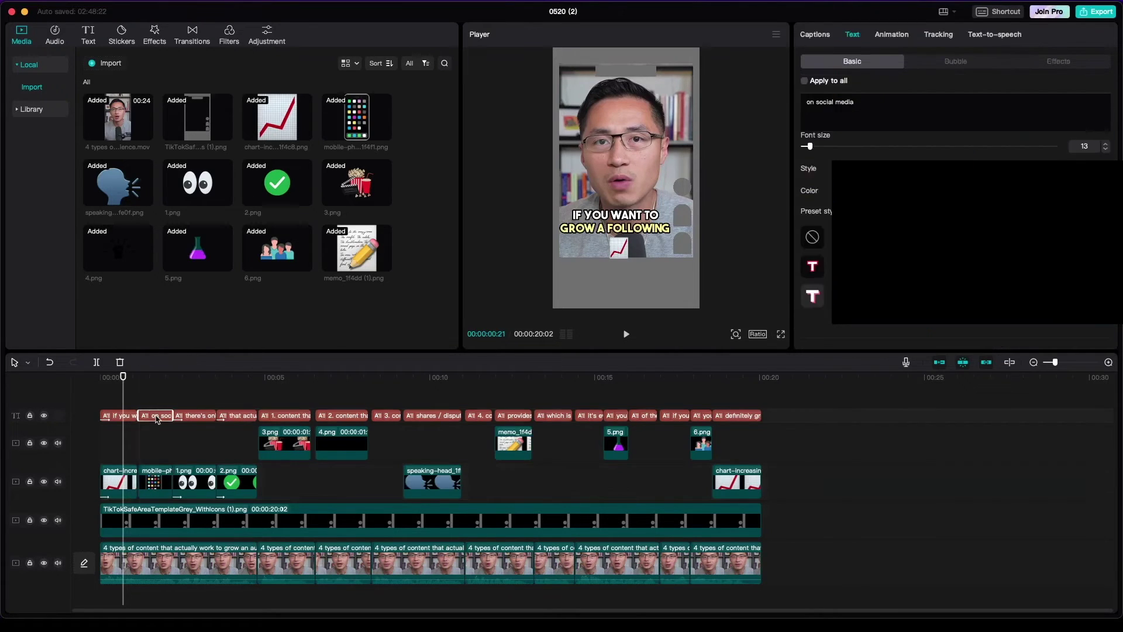
pyautogui.click(889, 34)
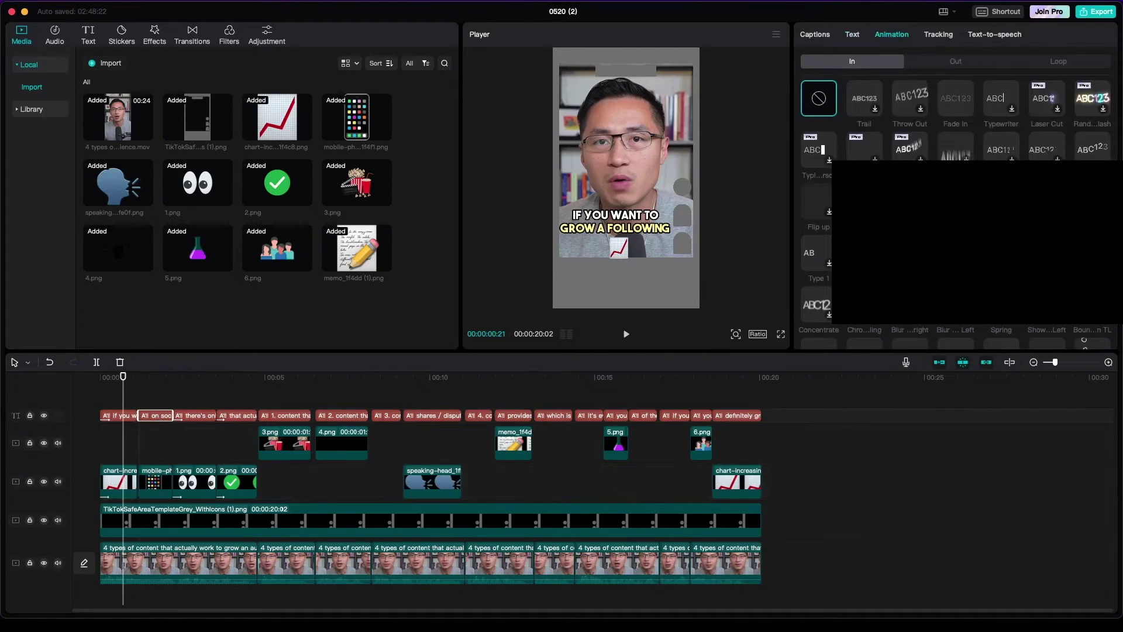
# Search the sound effects for "woosh", preview the Woosh effect, and place it at the very start of the timeline beneath the video.
pyautogui.click(98, 378)
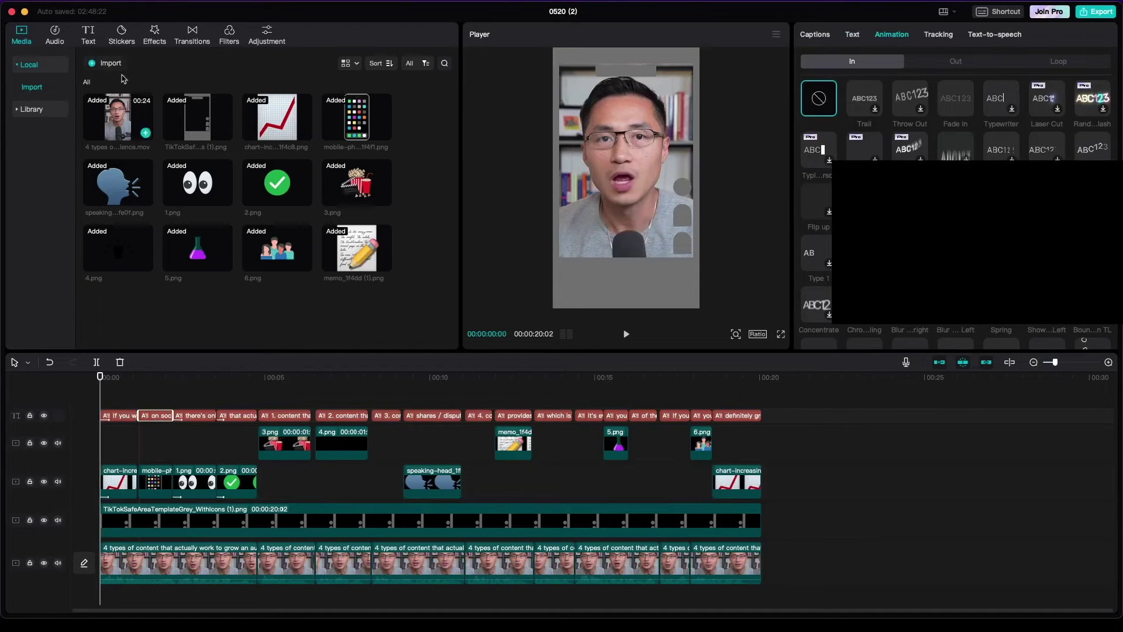
pyautogui.click(56, 39)
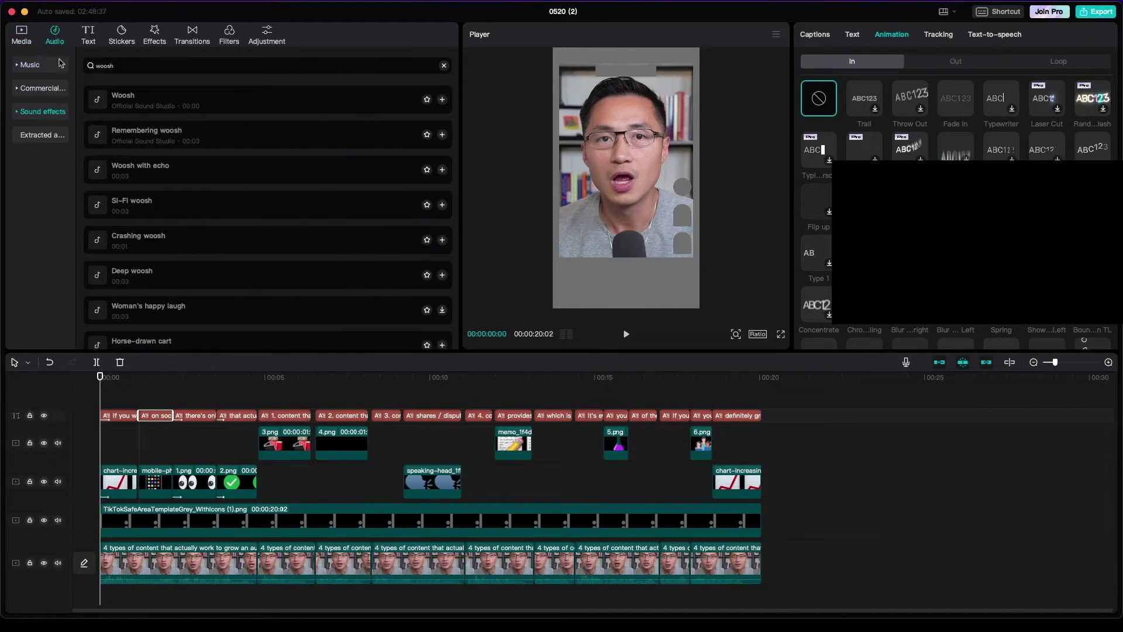
pyautogui.click(35, 119)
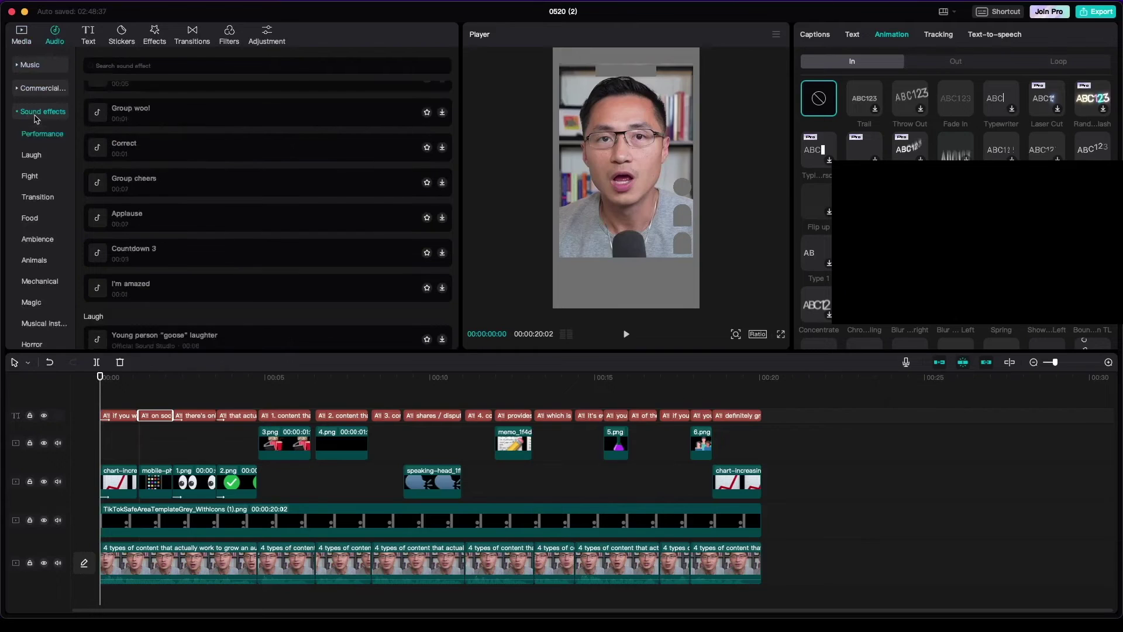
pyautogui.write('whoosh')
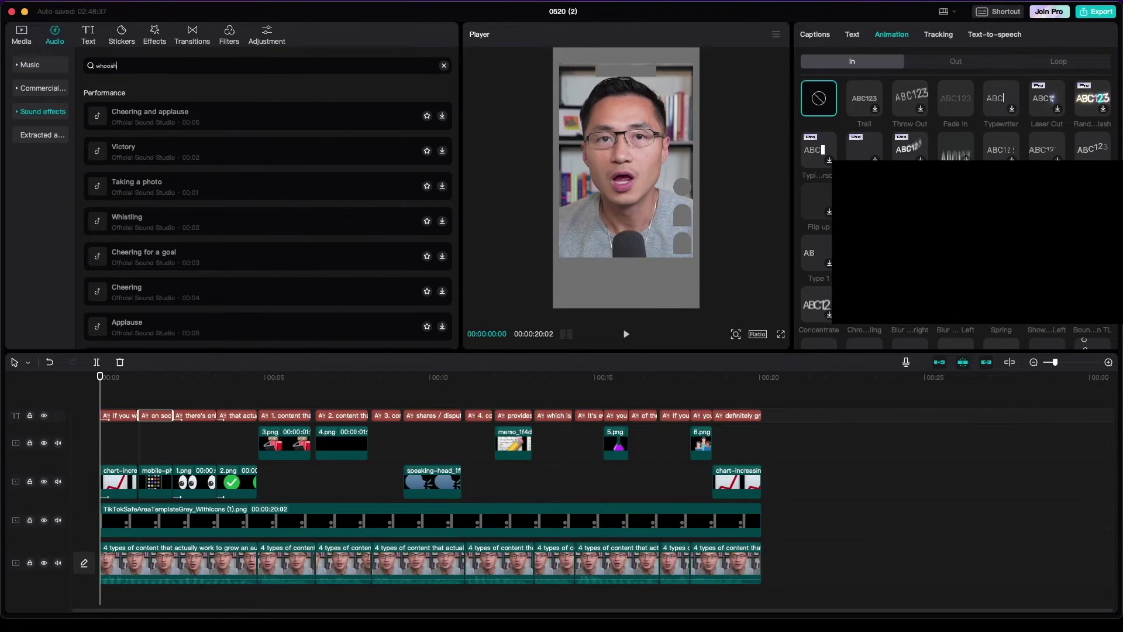
pyautogui.press('Return')
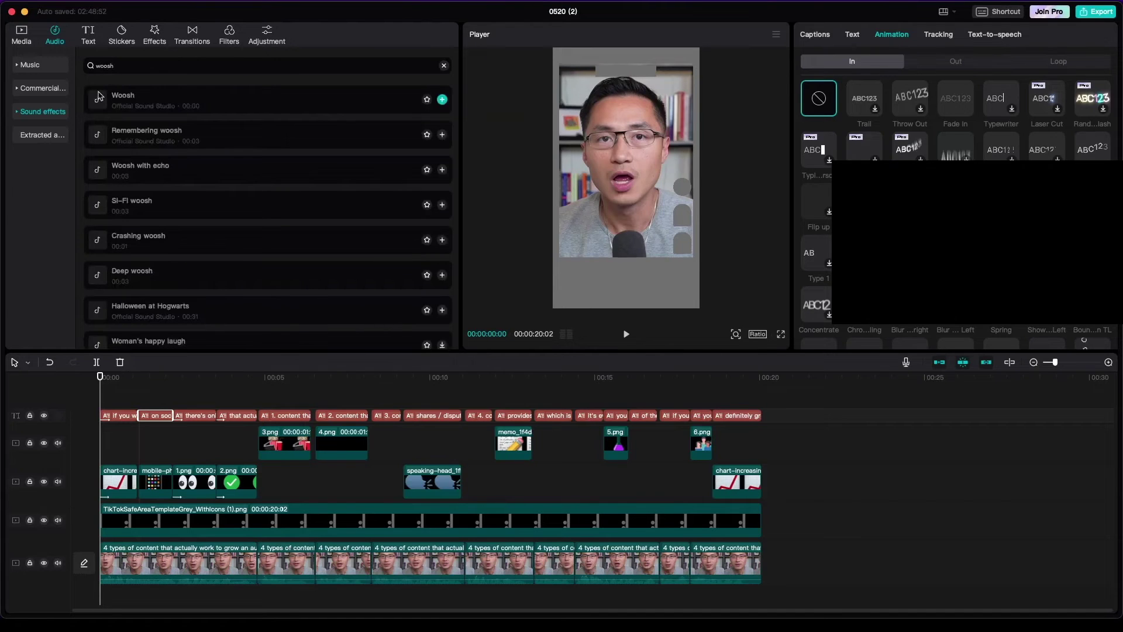
pyautogui.click(98, 97)
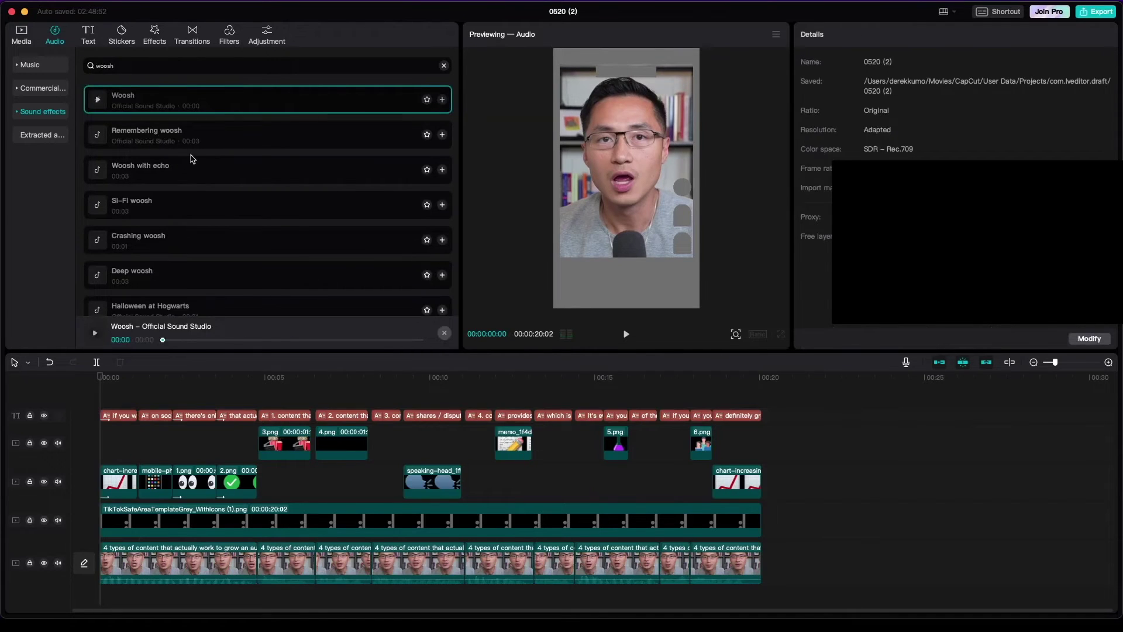
pyautogui.moveTo(98, 97); pyautogui.dragTo(105, 594)
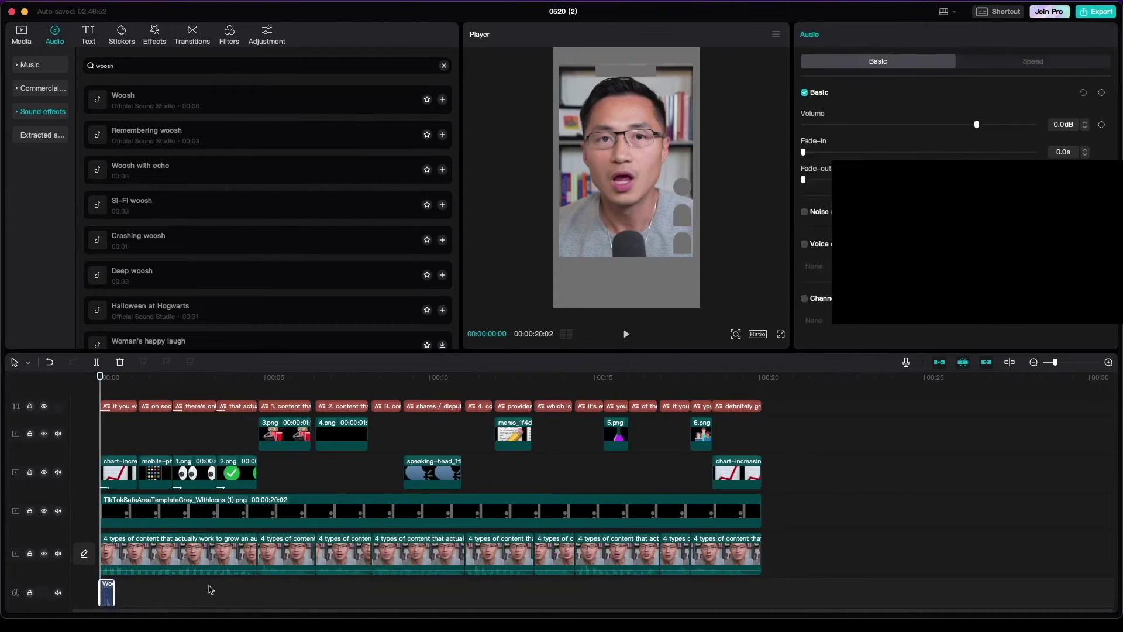
# Set the Woosh sound effect's volume to 15 dB and play back the opening of the video.
pyautogui.scroll(-2, 209, 590)
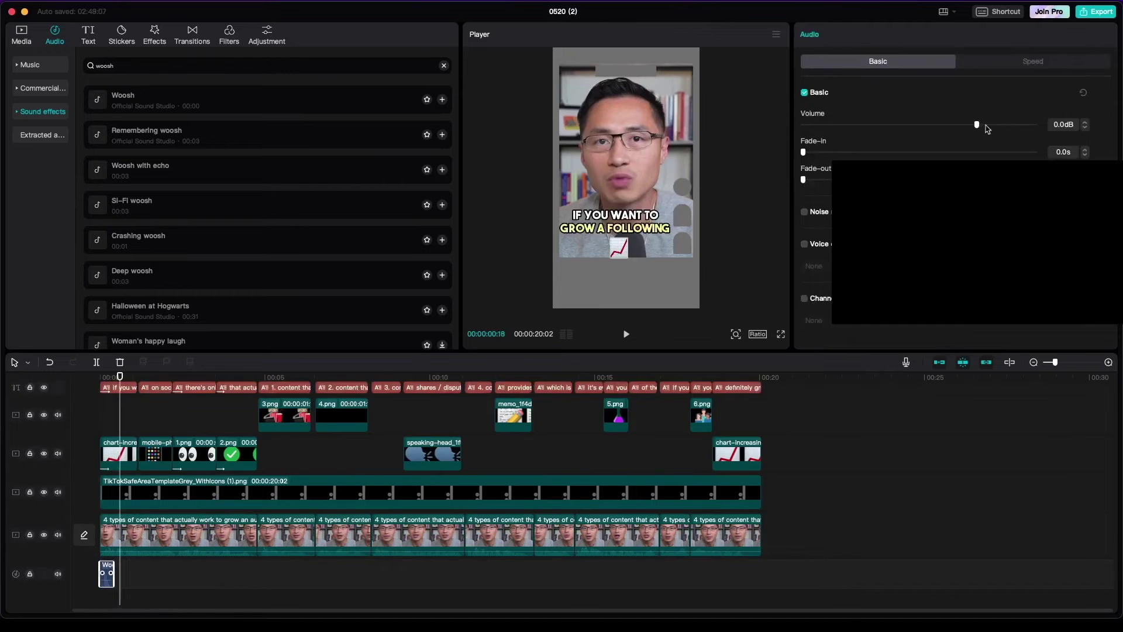
pyautogui.moveTo(985, 125); pyautogui.dragTo(1001, 126)
pyautogui.moveTo(119, 375); pyautogui.dragTo(99, 376)
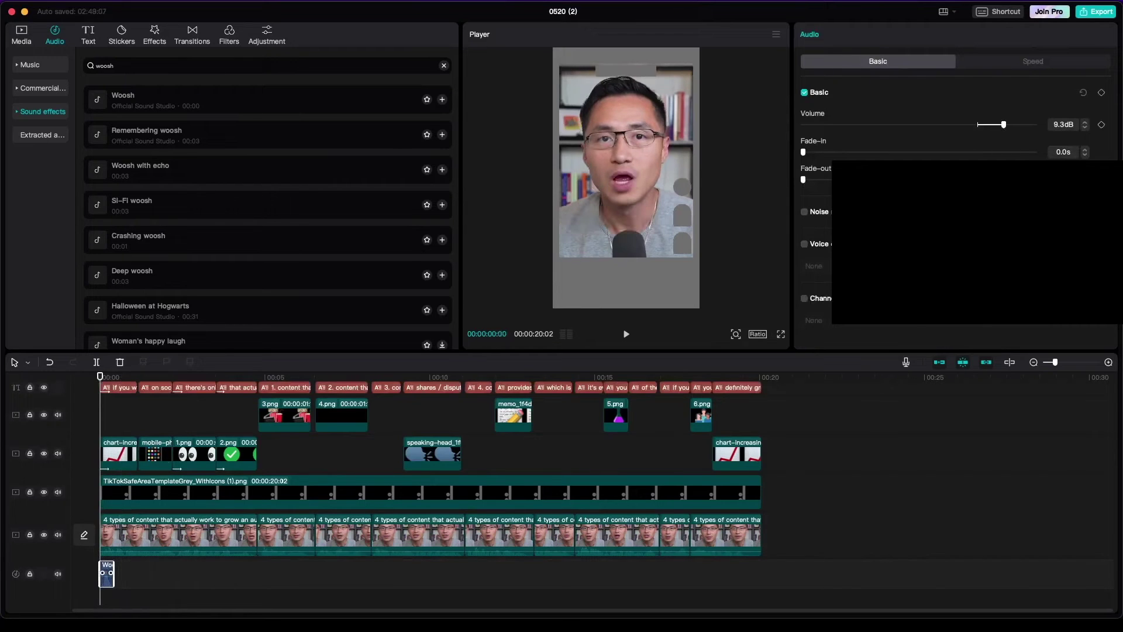
pyautogui.click(1064, 124)
pyautogui.write('15')
pyautogui.press('Return')
pyautogui.press('space')
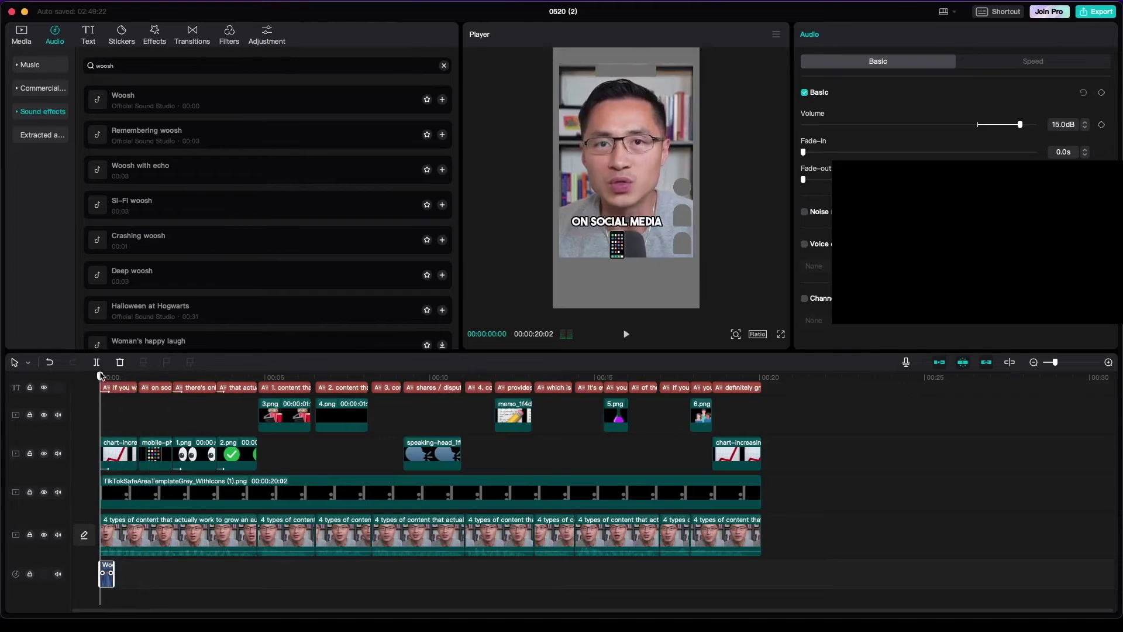
pyautogui.press('space')
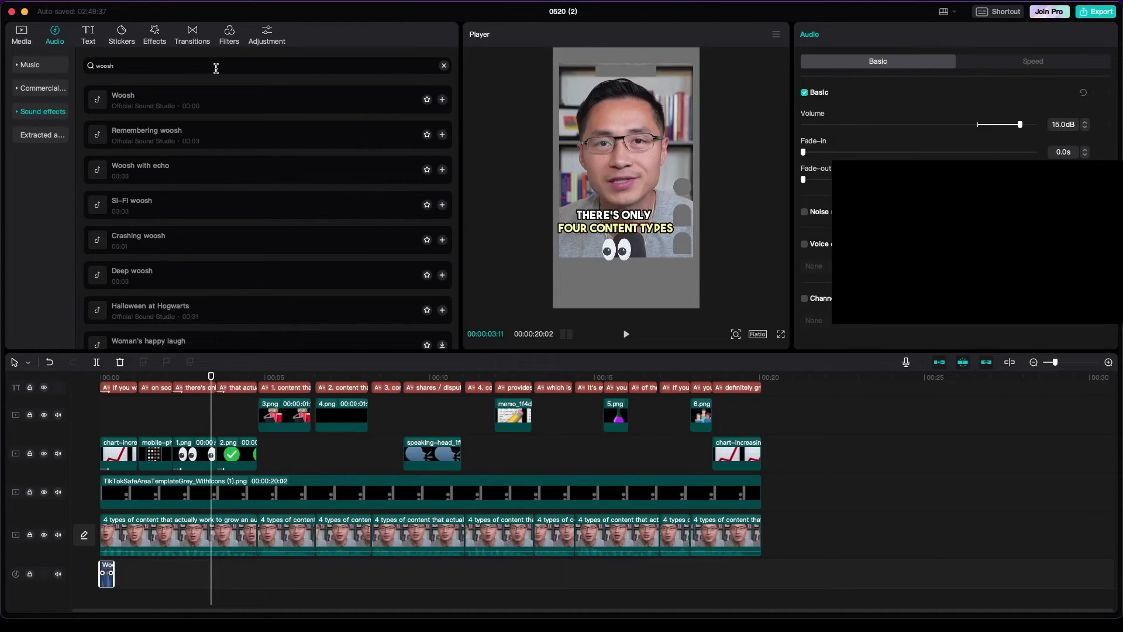
# Clear the sound effect search, browse the general sound effects library, and preview some of its effects.
pyautogui.click(443, 66)
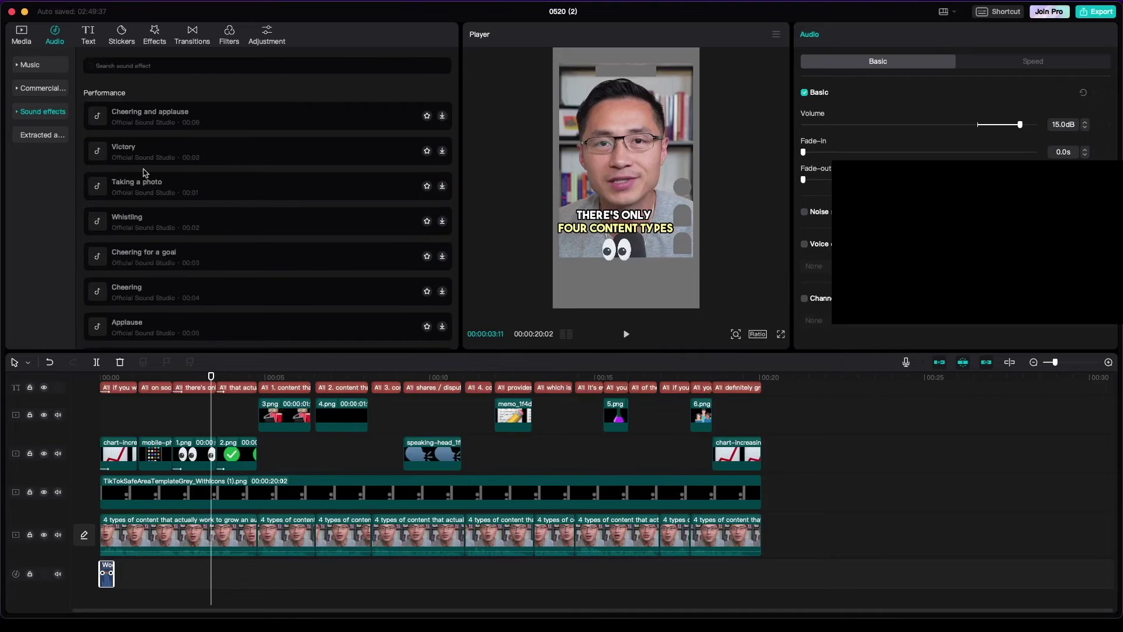
pyautogui.scroll(-4, 240, 199)
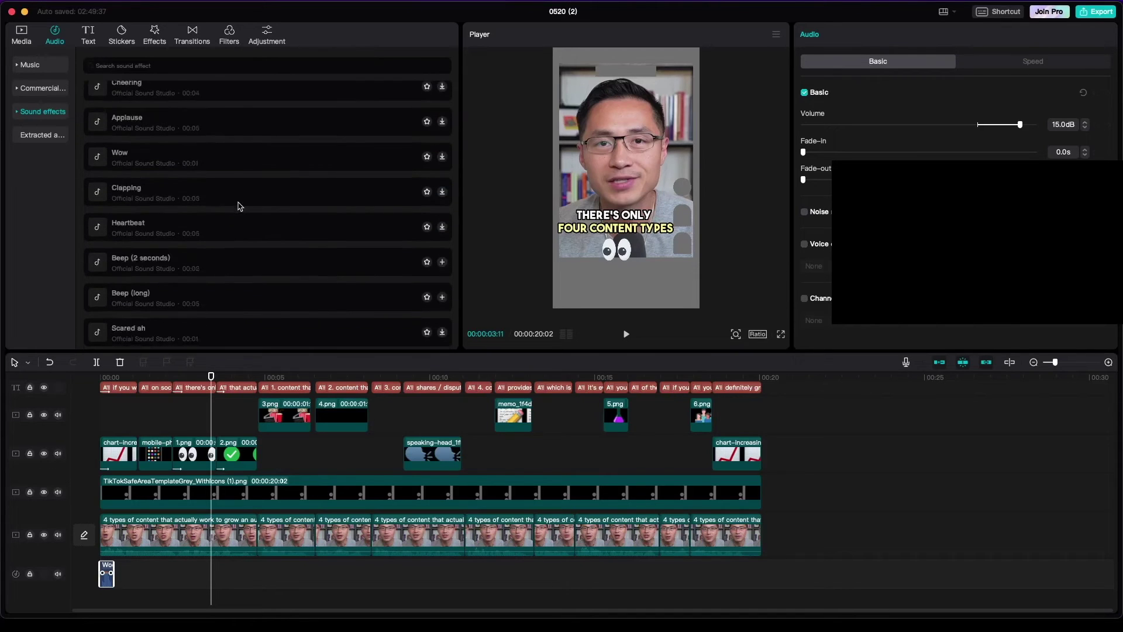
pyautogui.click(216, 271)
pyautogui.click(96, 195)
pyautogui.click(97, 194)
pyautogui.click(103, 163)
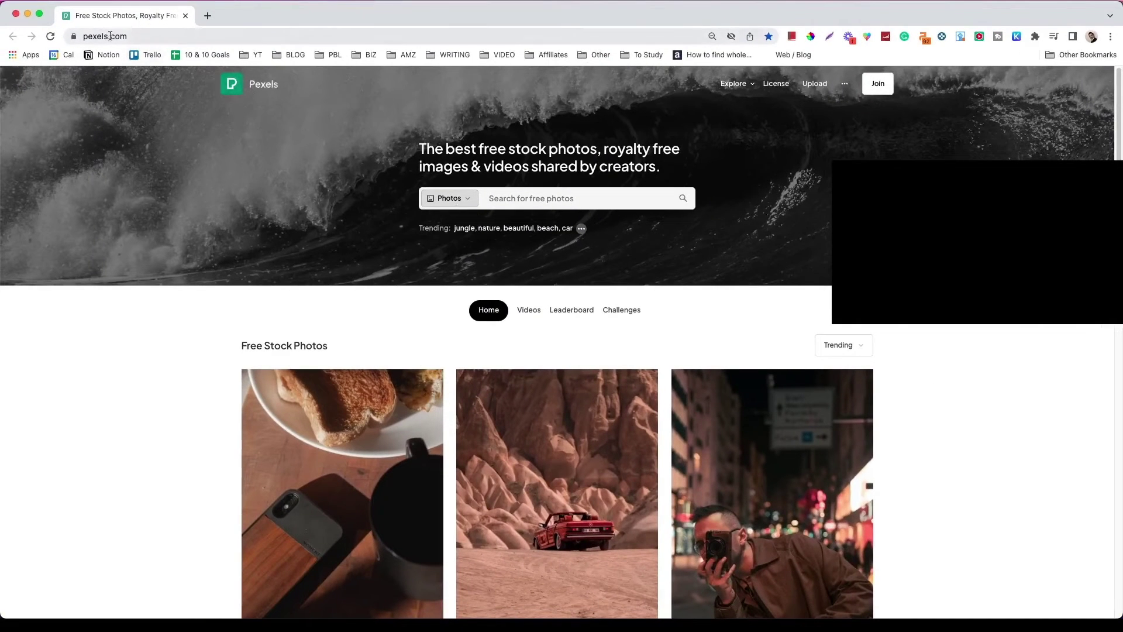
# Switch to Pexels in the browser and search its stock videos for "social media".
pyautogui.click(577, 199)
pyautogui.press('Escape')
pyautogui.click(449, 198)
pyautogui.click(453, 238)
pyautogui.write('social media')
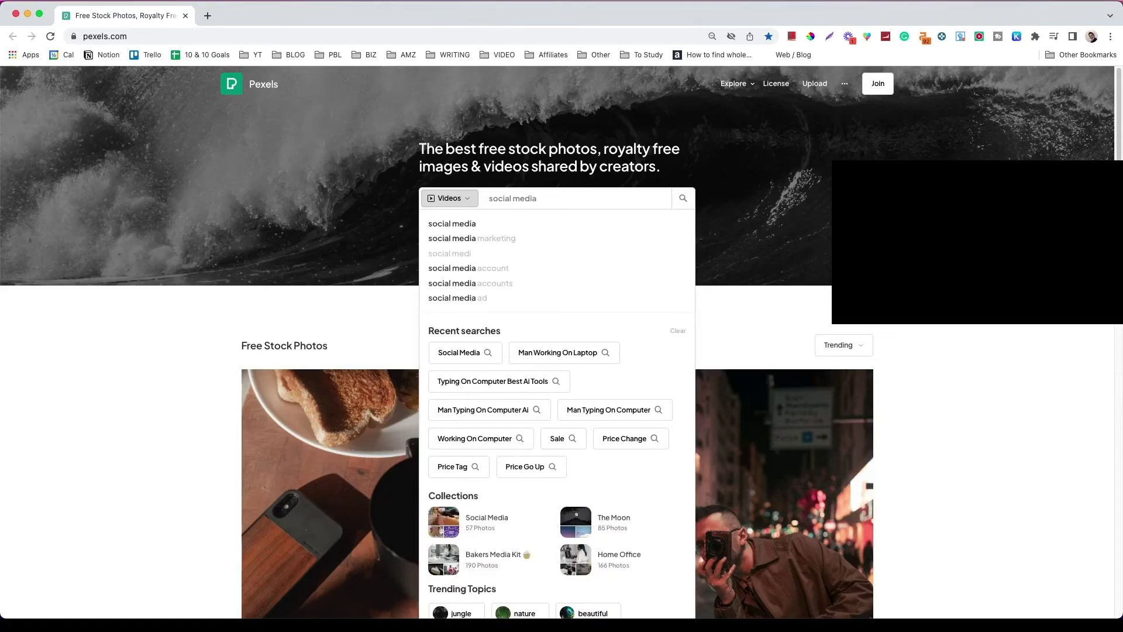
pyautogui.press('Return')
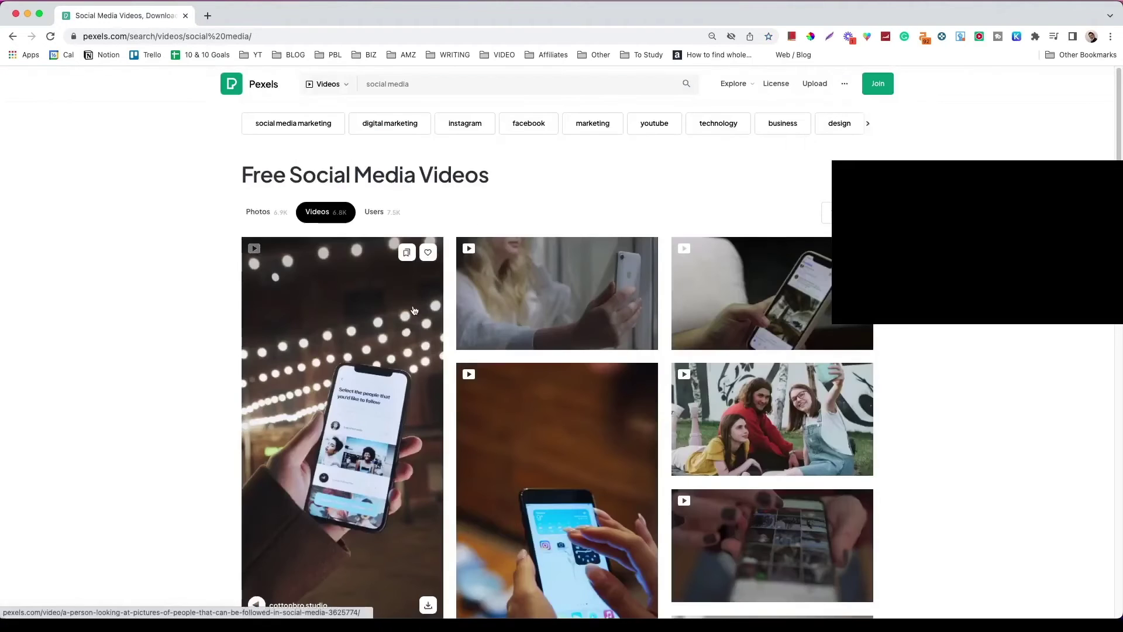
# Filter the video results to vertical orientation and download the clip of hands touching a phone's home screen.
pyautogui.click(822, 216)
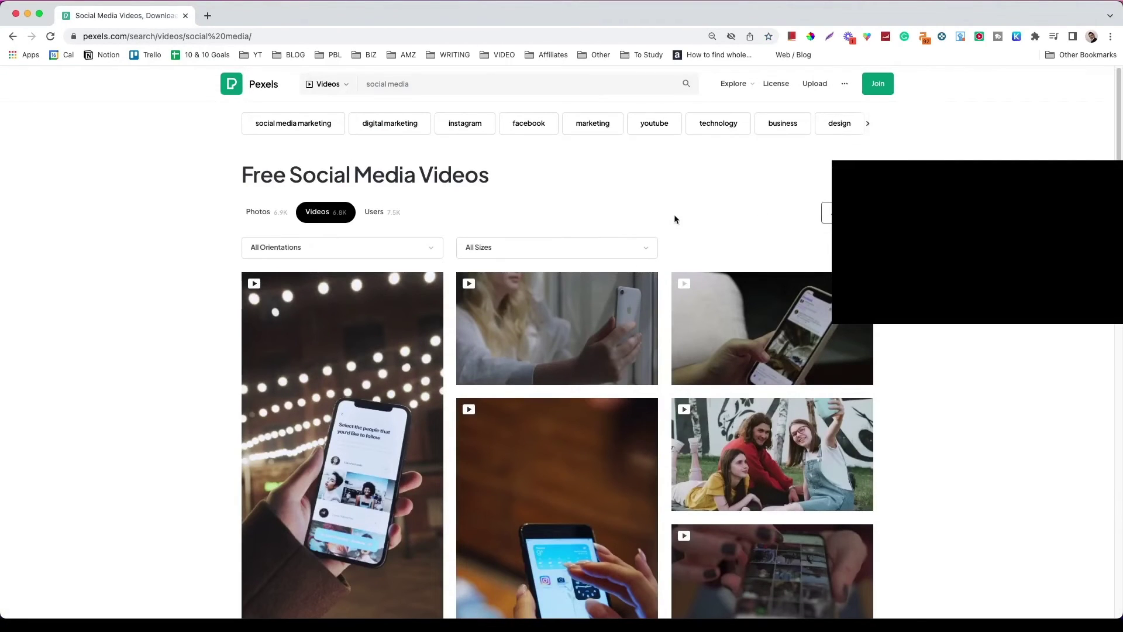
pyautogui.click(413, 252)
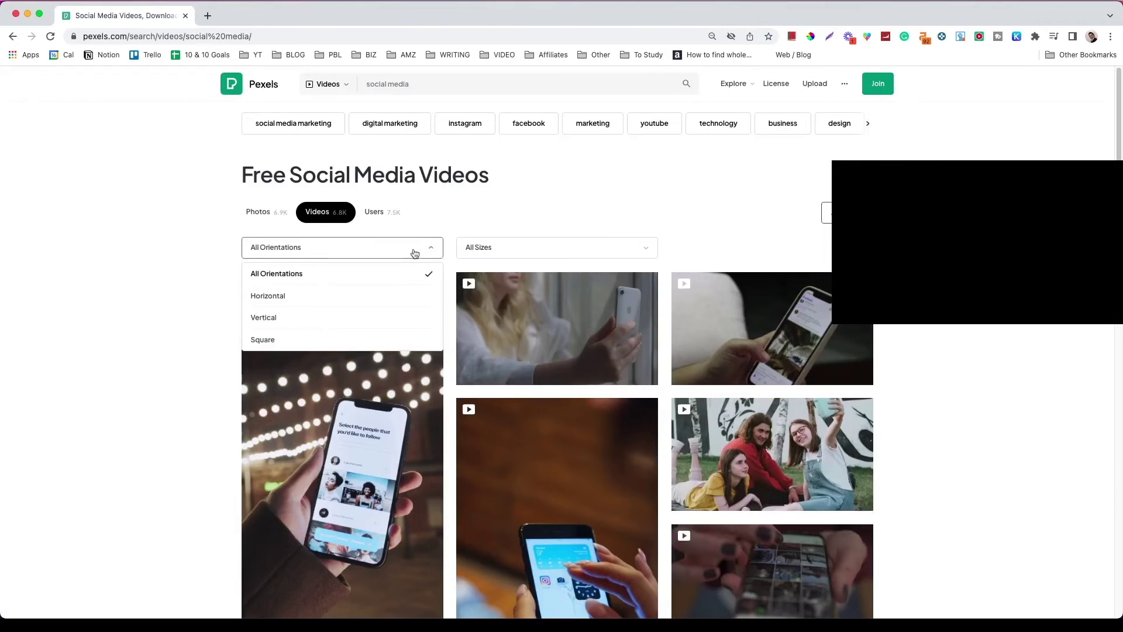
pyautogui.click(285, 319)
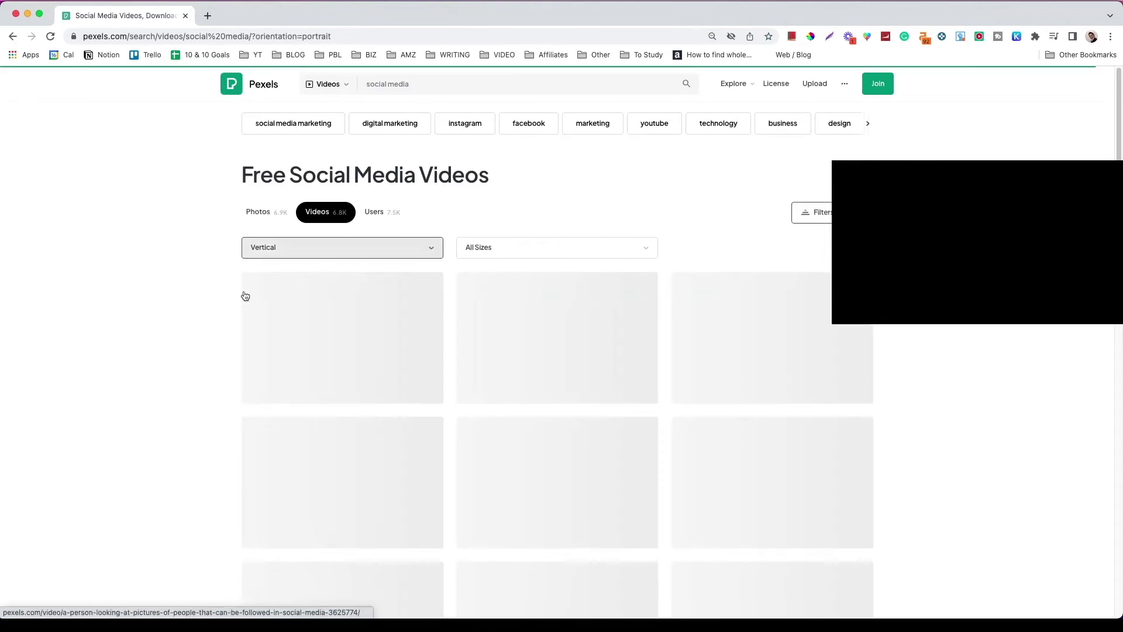
pyautogui.scroll(-3, 176, 385)
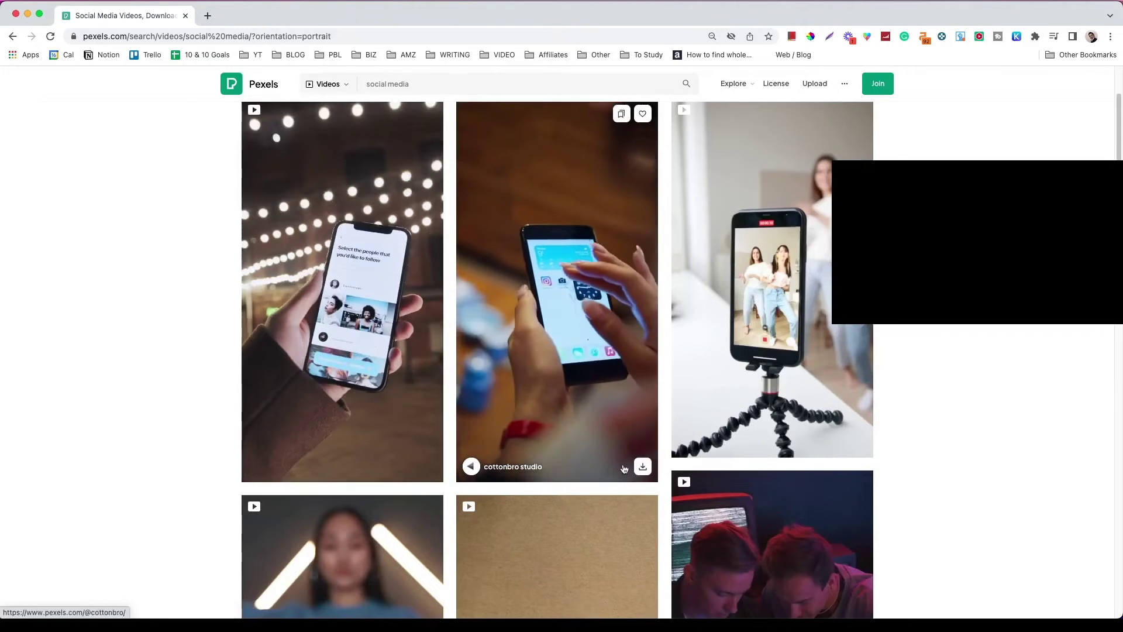
pyautogui.click(643, 466)
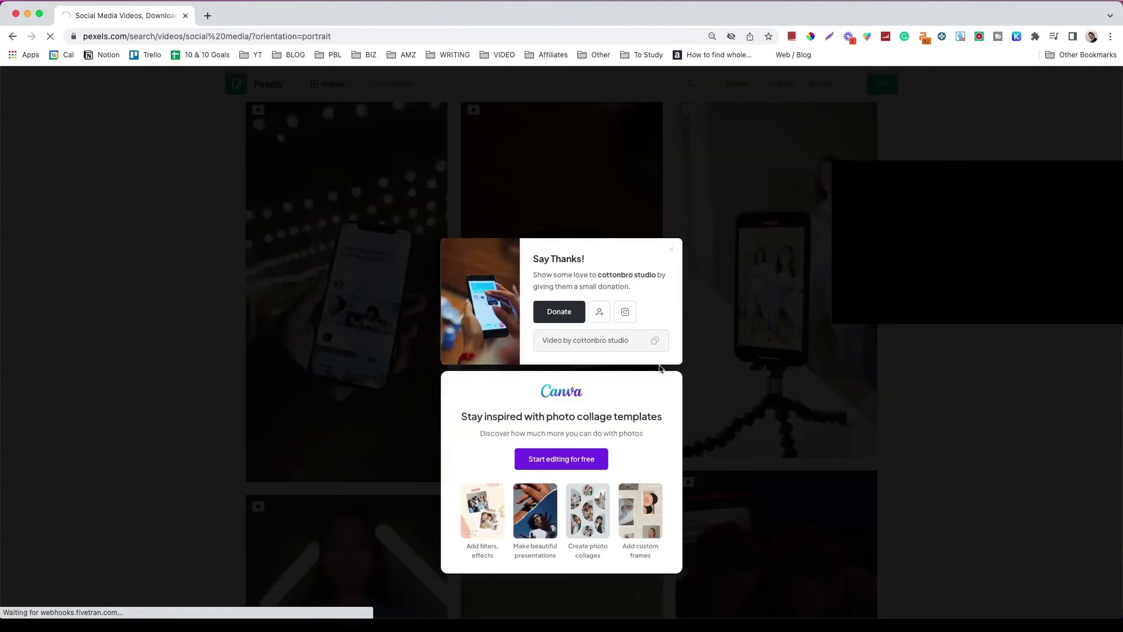
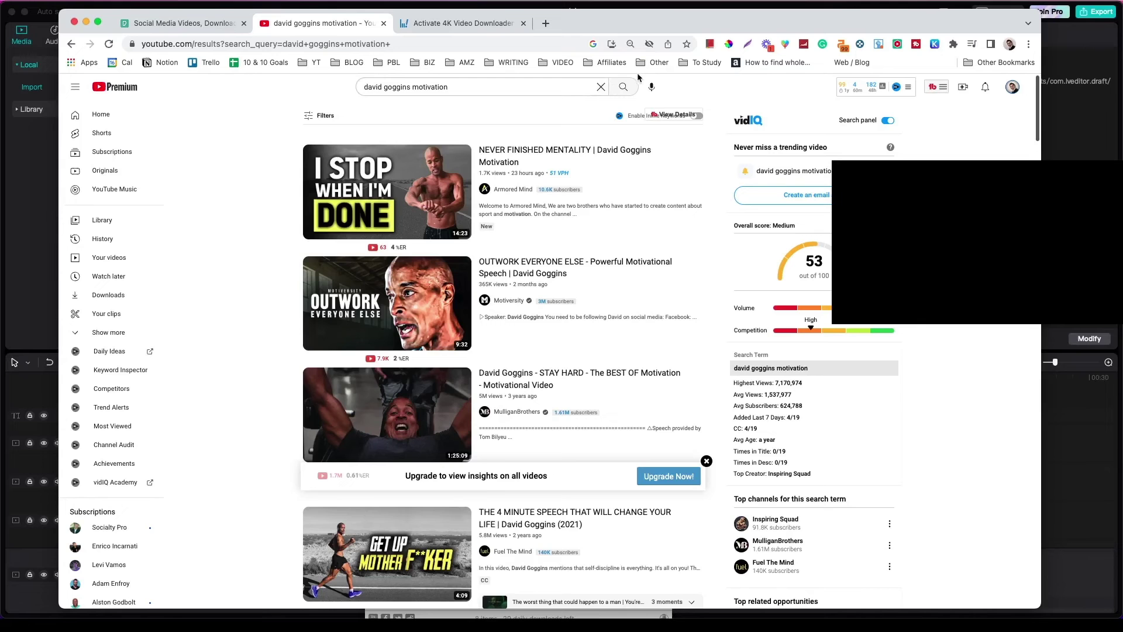
# Open the YouTube video "TRUE DOG MENTALITY - The Most Motivational Video | David Goggins" and copy its link.
pyautogui.click(678, 170)
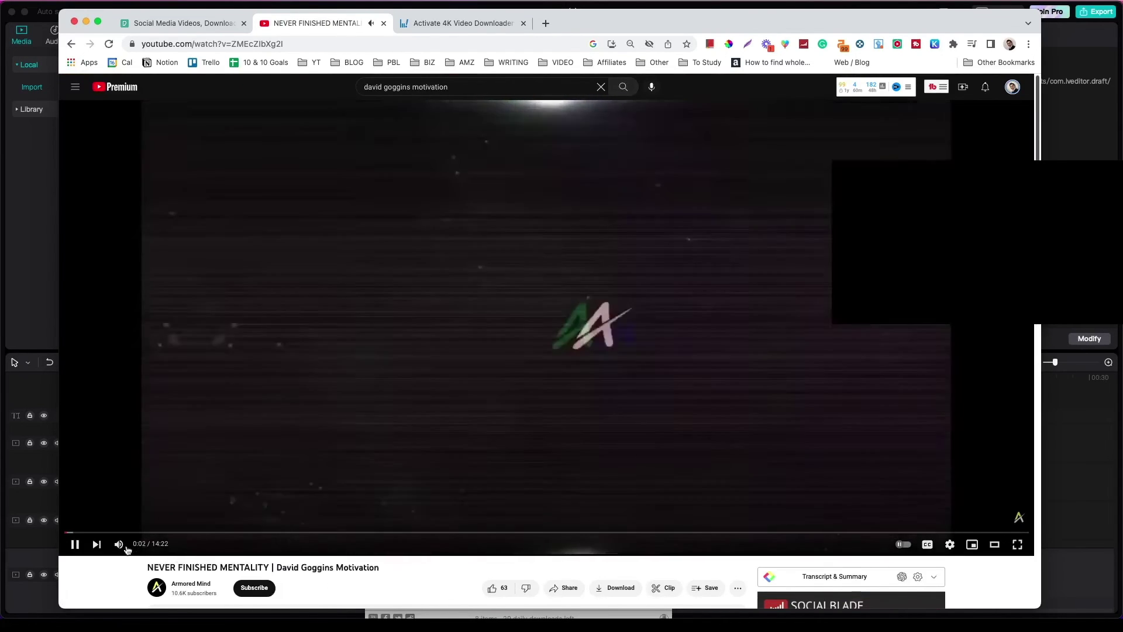
pyautogui.moveTo(133, 546)
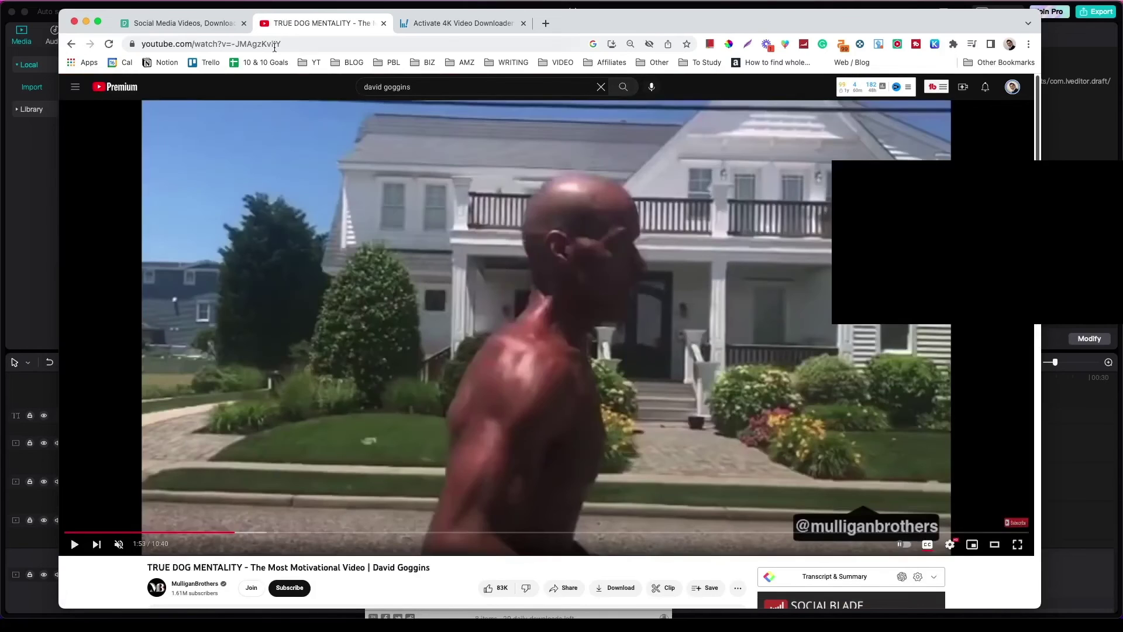
pyautogui.click(268, 44)
pyautogui.rightClick(267, 45)
pyautogui.click(342, 142)
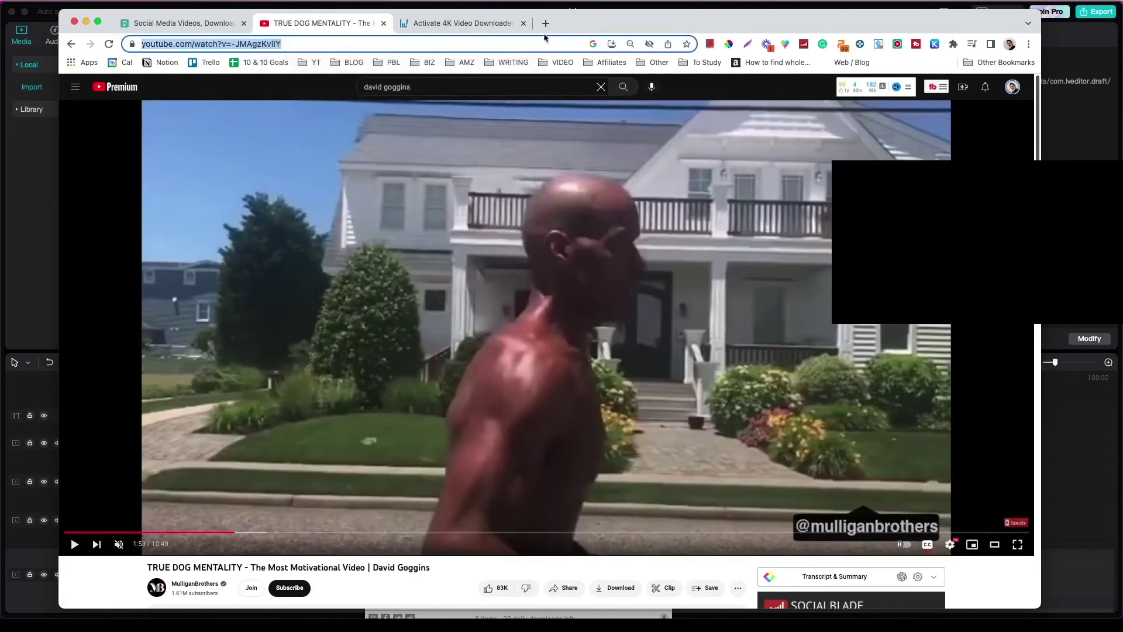
pyautogui.rightClick(270, 46)
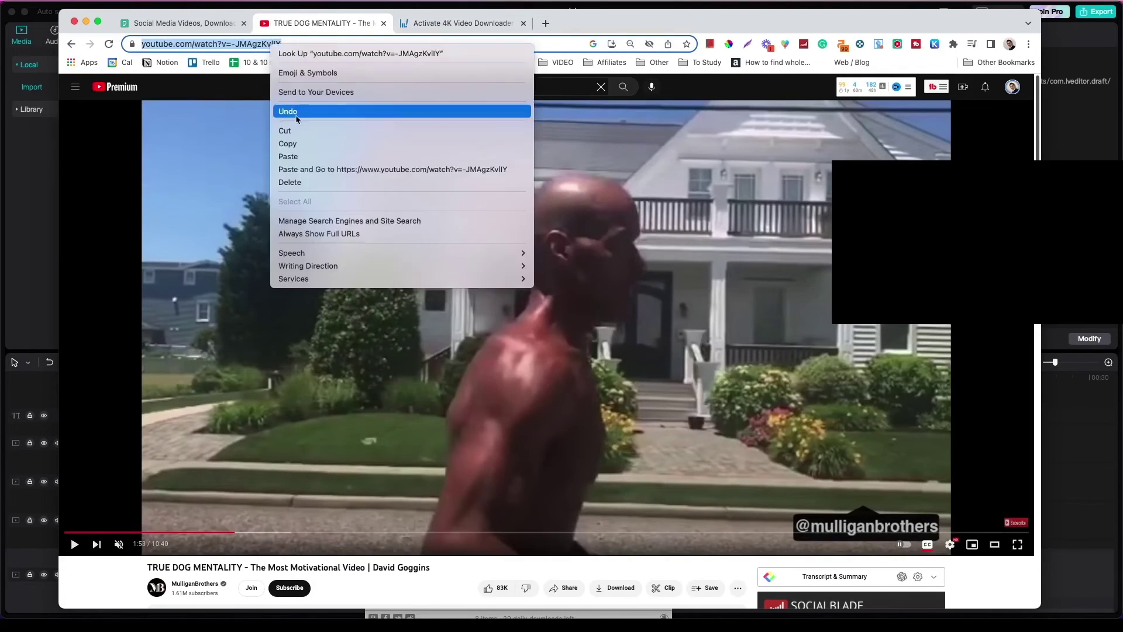
pyautogui.click(286, 144)
# Switch to 4K Video Downloader, download the video from the copied link, and show the downloaded file in Finder.
pyautogui.moveTo(579, 614)
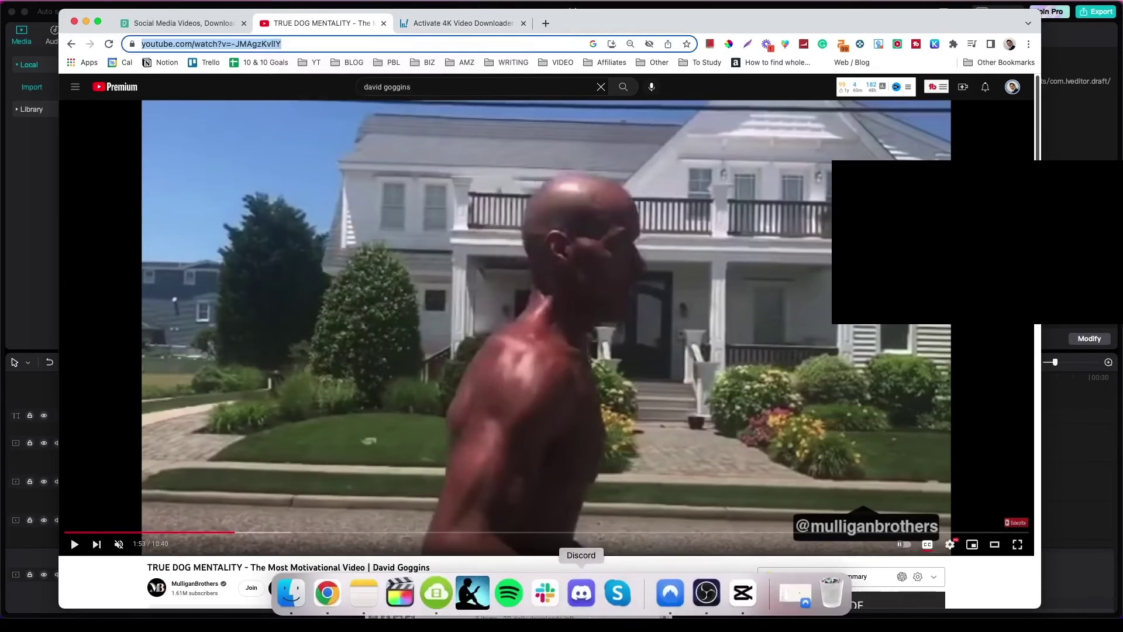
pyautogui.click(435, 592)
pyautogui.click(388, 230)
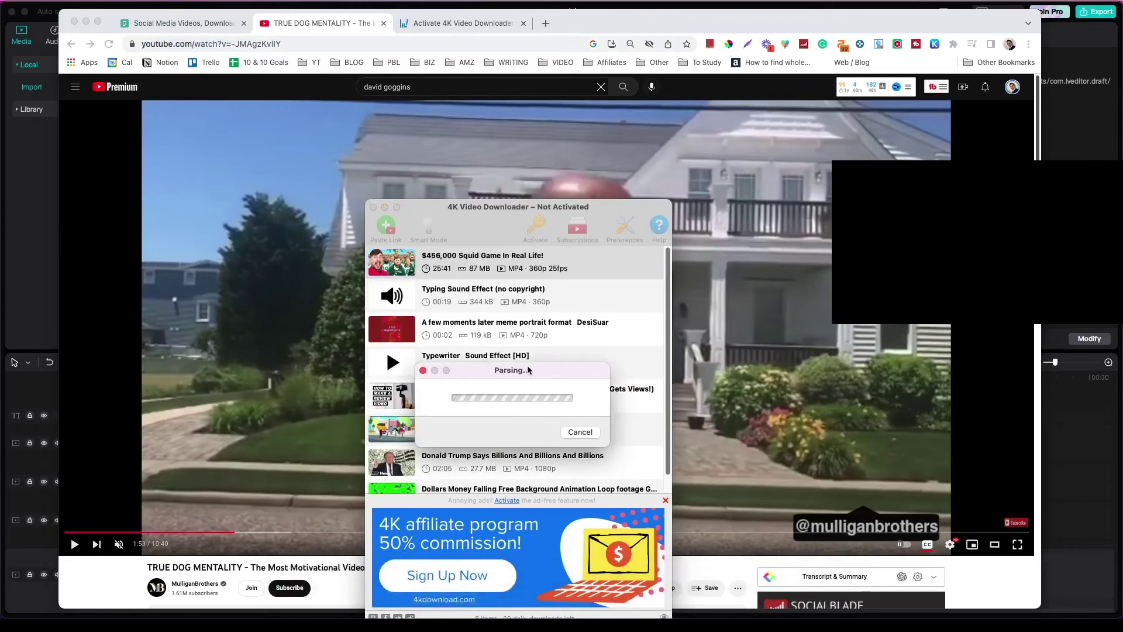
pyautogui.rightClick(578, 267)
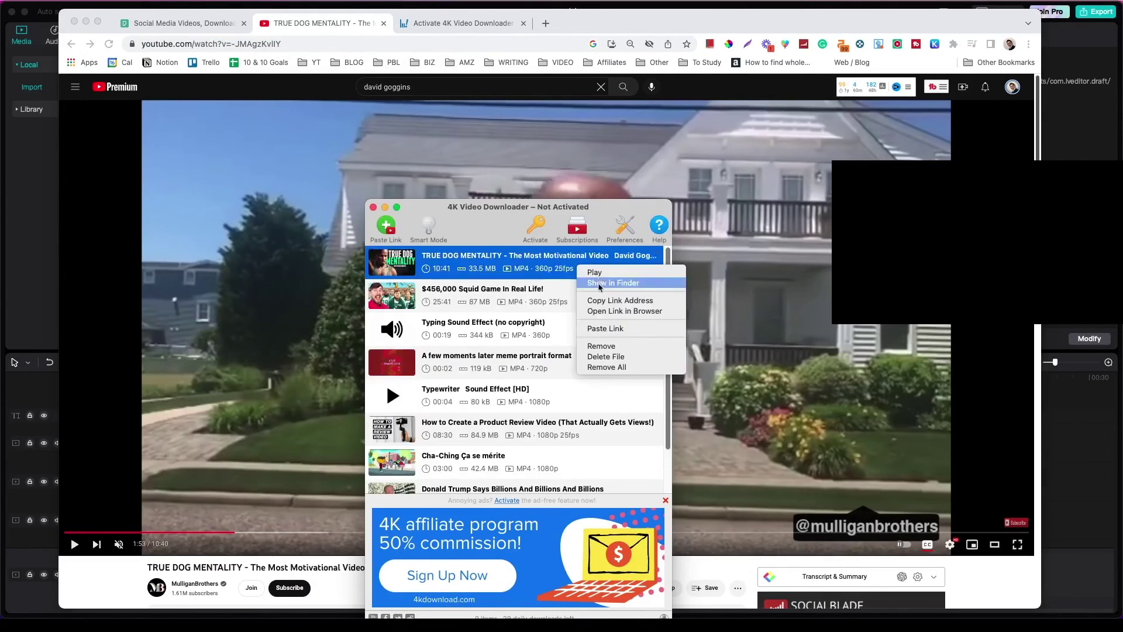
pyautogui.click(609, 283)
# Move the browser aside to reveal CapCut and add the downloaded TRUE DOG MENTALITY file from Finder to the timeline.
pyautogui.moveTo(0, 409); pyautogui.dragTo(328, 317)
pyautogui.moveTo(591, 20); pyautogui.dragTo(0, 271)
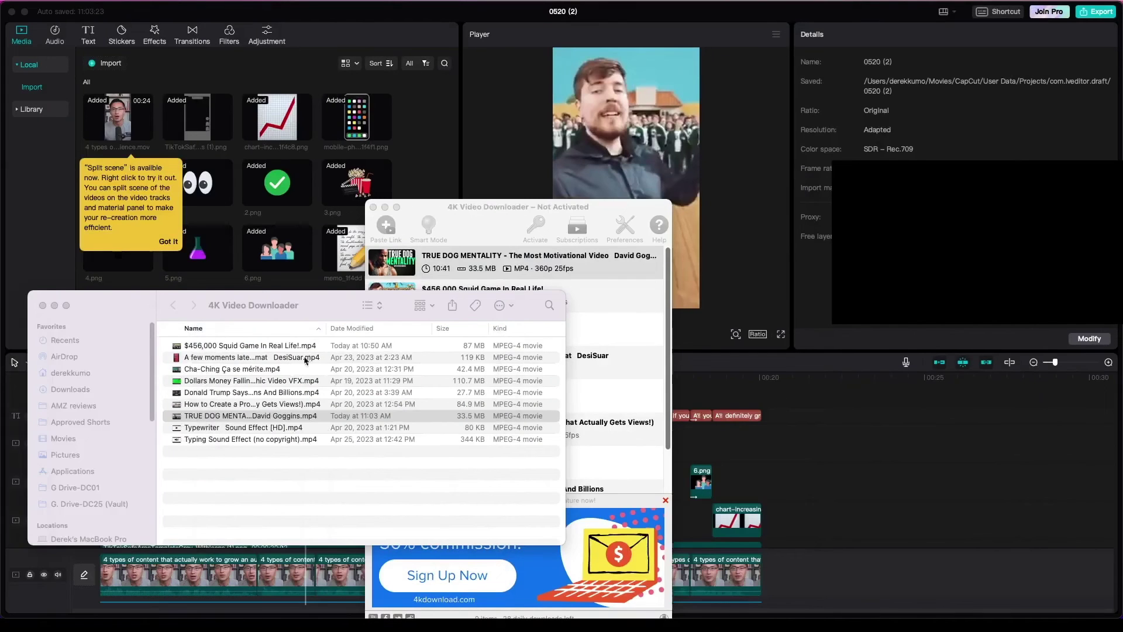
pyautogui.click(199, 422)
pyautogui.click(213, 422)
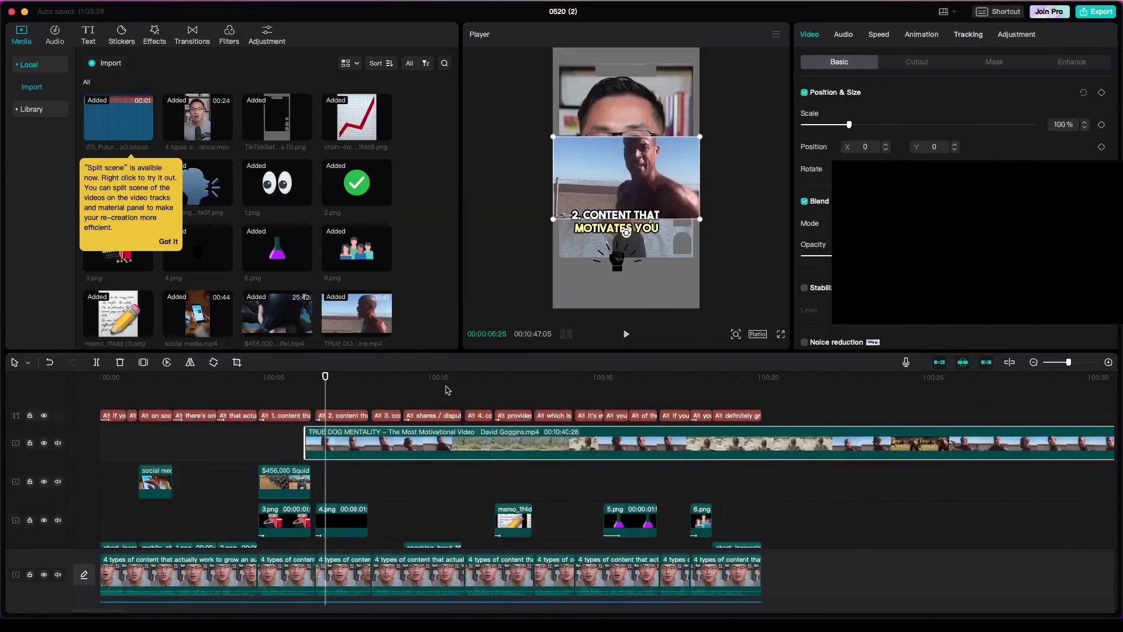
# Play back the cut from "3. content that either" to the B-roll under "shares / disputes your opinions".
pyautogui.click(445, 392)
pyautogui.press('space')
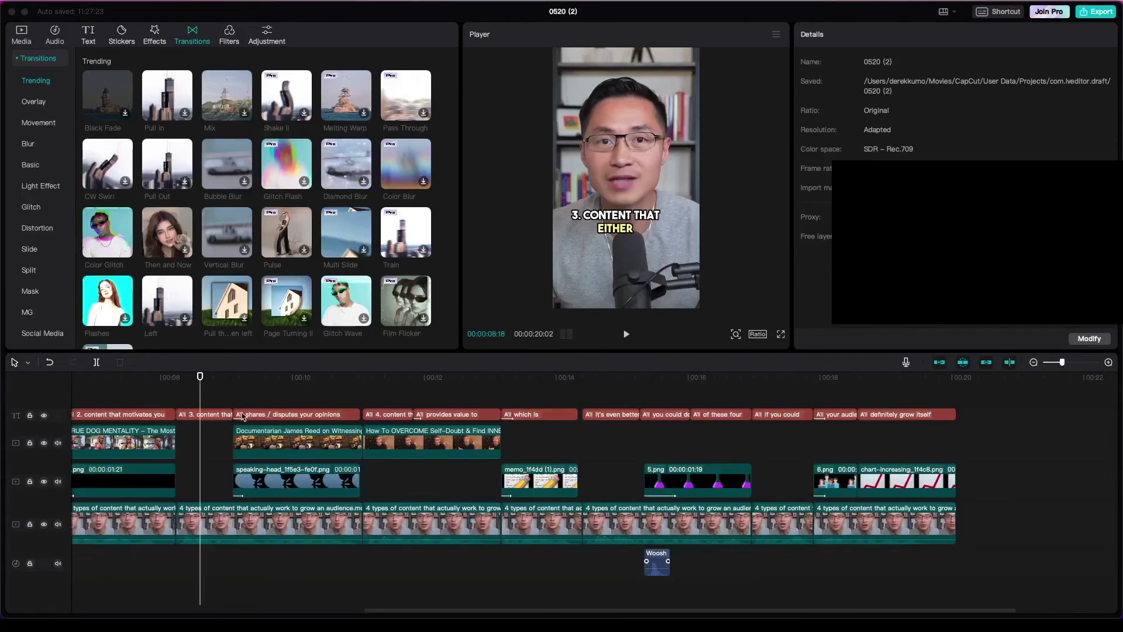
pyautogui.click(216, 394)
pyautogui.press('space')
pyautogui.press('space')
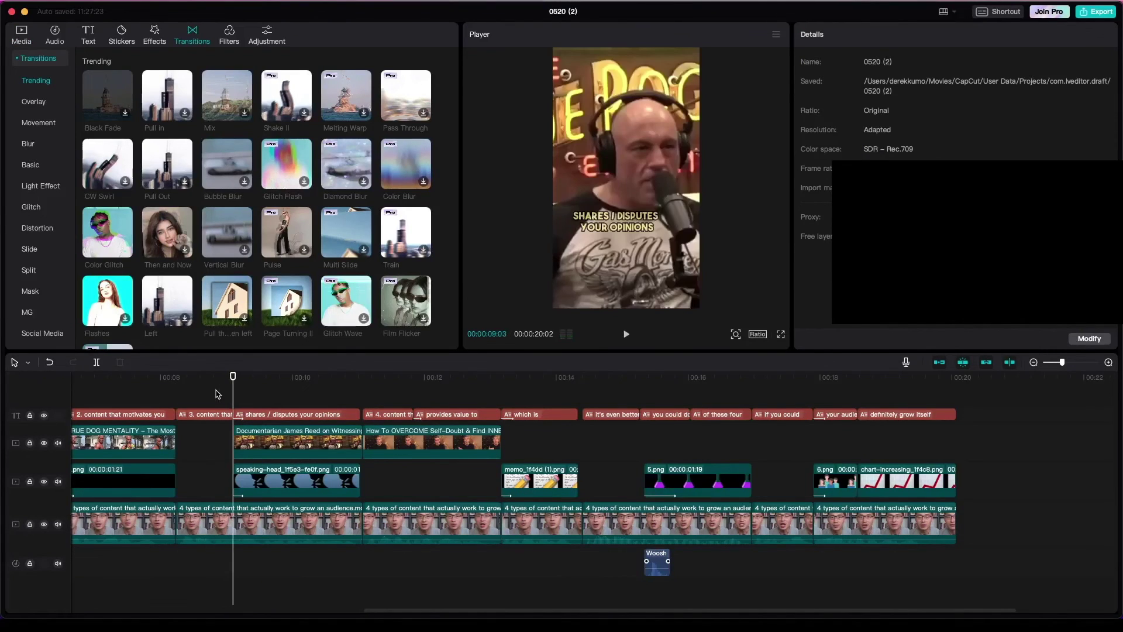
pyautogui.press('space')
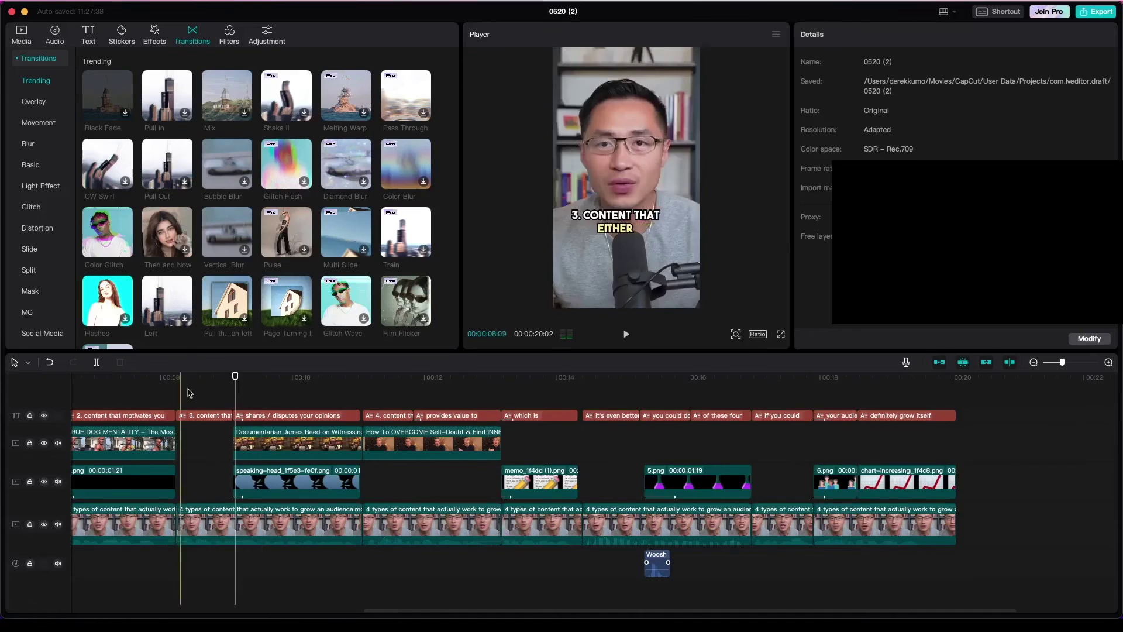
pyautogui.click(213, 396)
pyautogui.press('space')
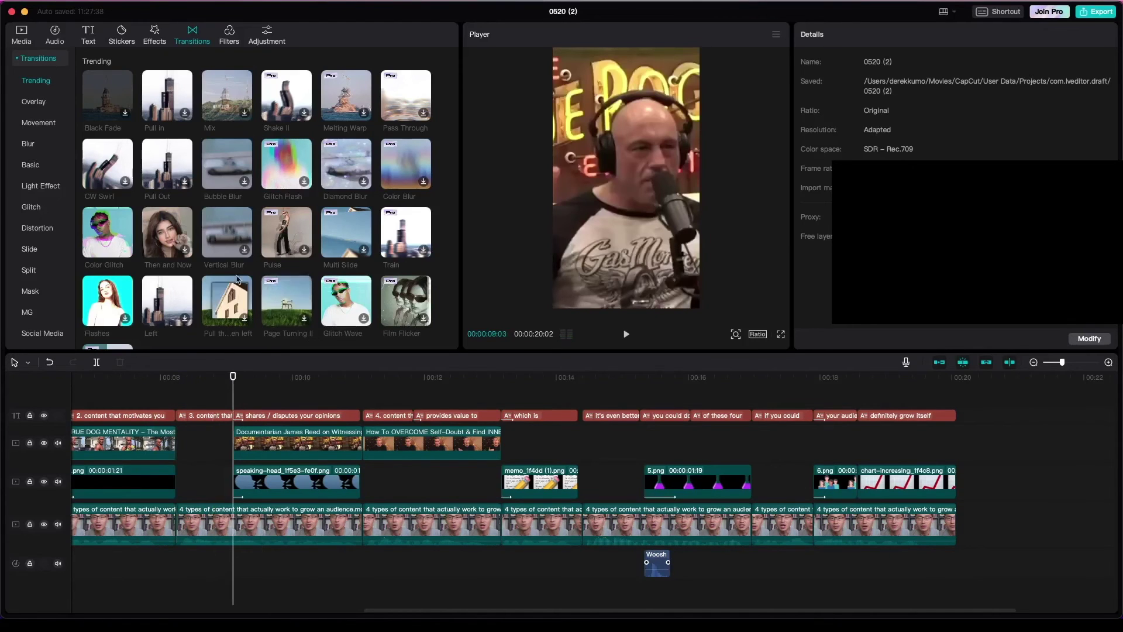
# Add a Color Glitch transition to the main video track's cut at the start of "shares / disputes your opinions" and play it back.
pyautogui.click(114, 243)
pyautogui.moveTo(111, 243); pyautogui.dragTo(214, 367)
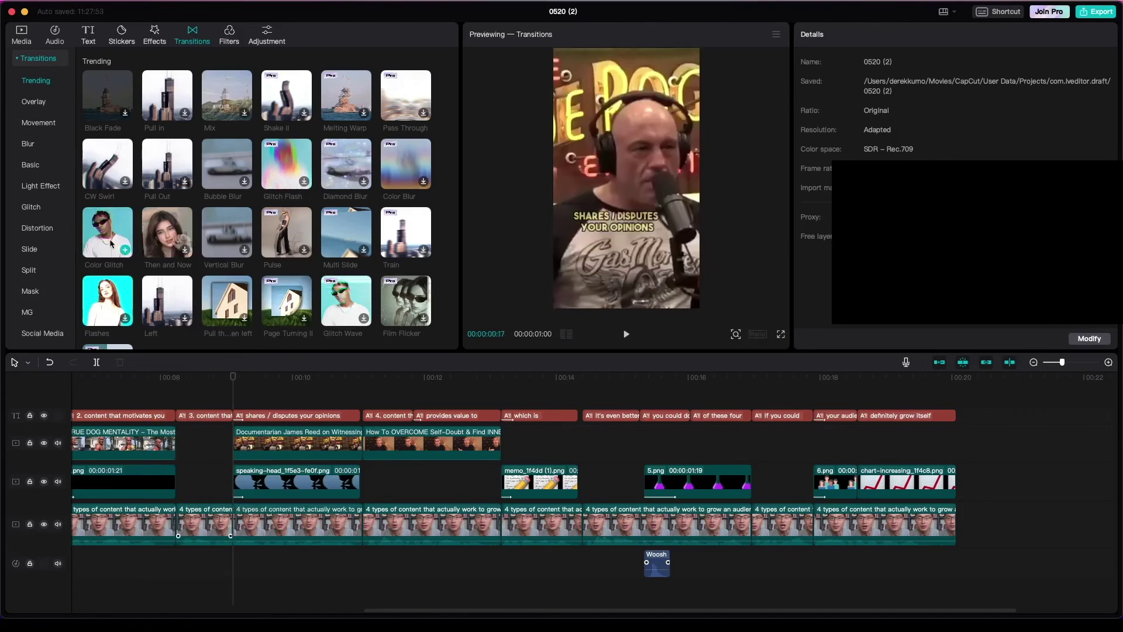
pyautogui.click(232, 527)
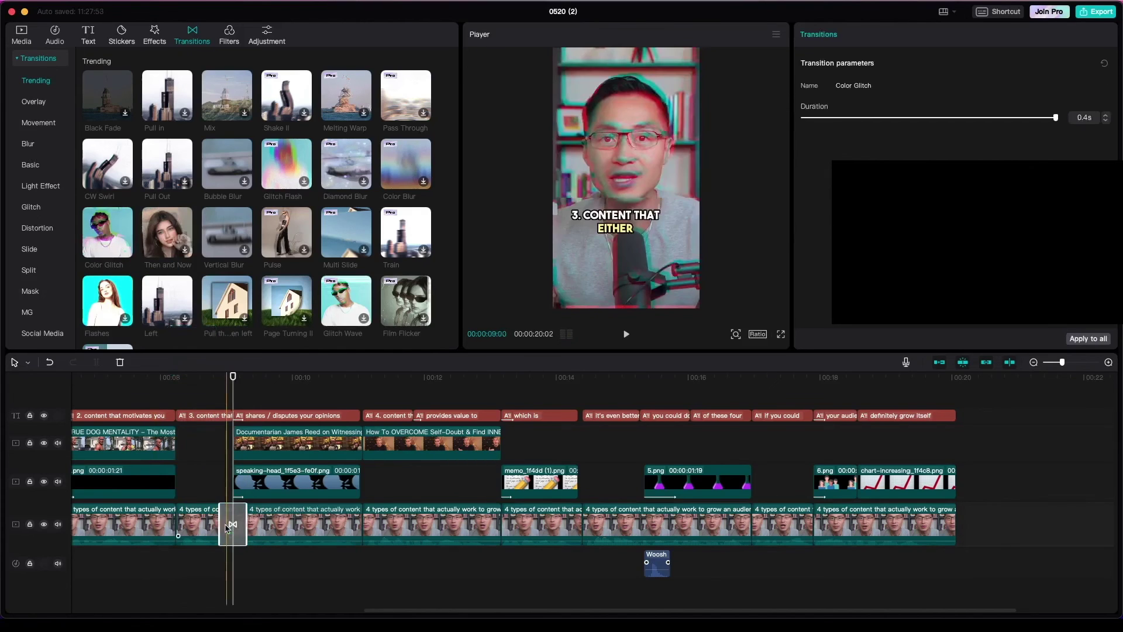
pyautogui.click(200, 398)
pyautogui.press('space')
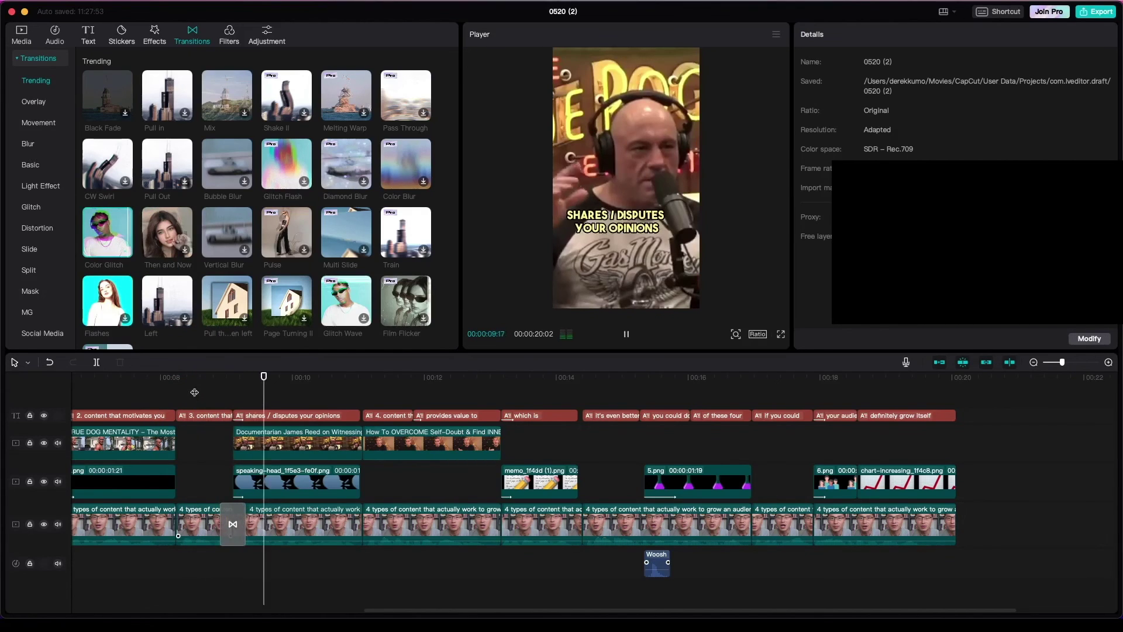
pyautogui.click(194, 392)
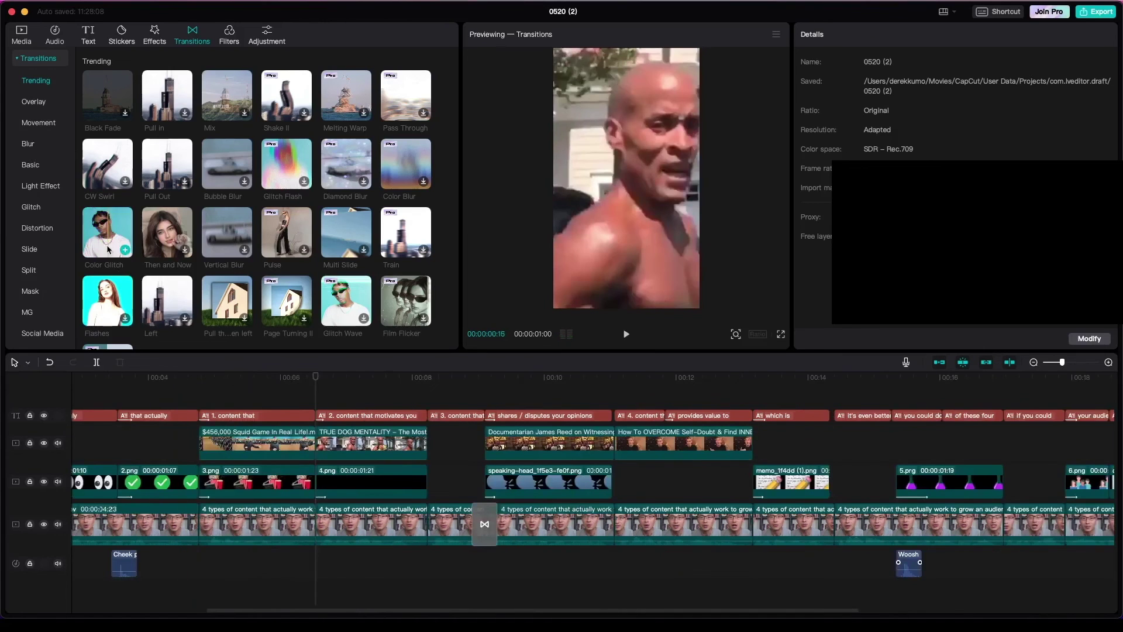
# Add a Color Glitch transition between the Squid Game and TRUE DOG MENTALITY B-roll clips and play it back.
pyautogui.moveTo(109, 234); pyautogui.dragTo(316, 443)
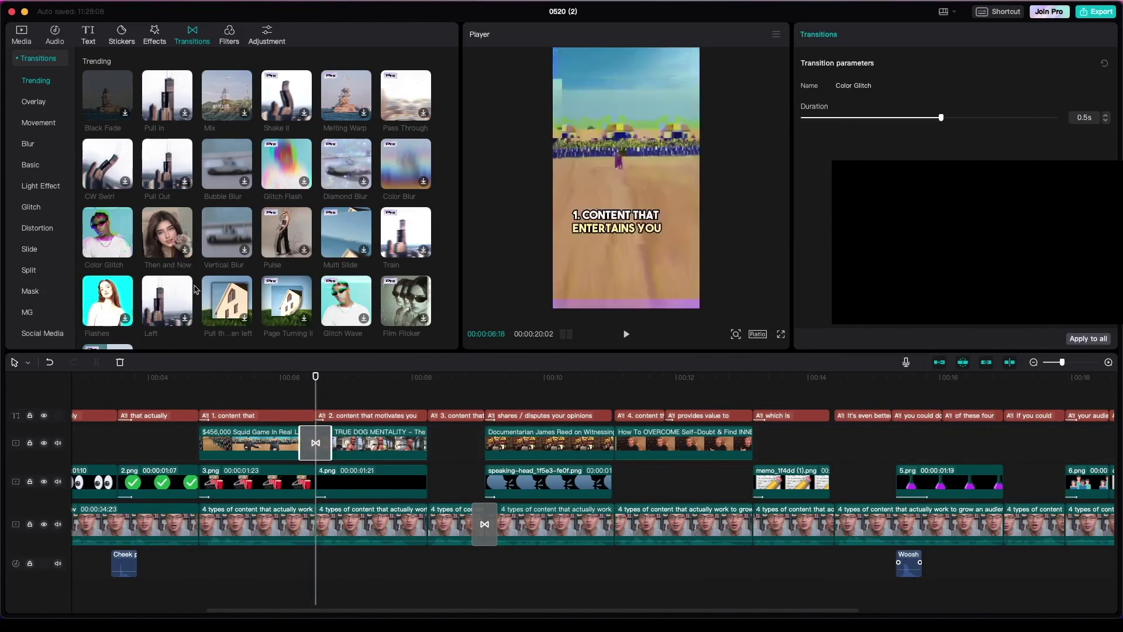
pyautogui.click(260, 392)
pyautogui.press('space')
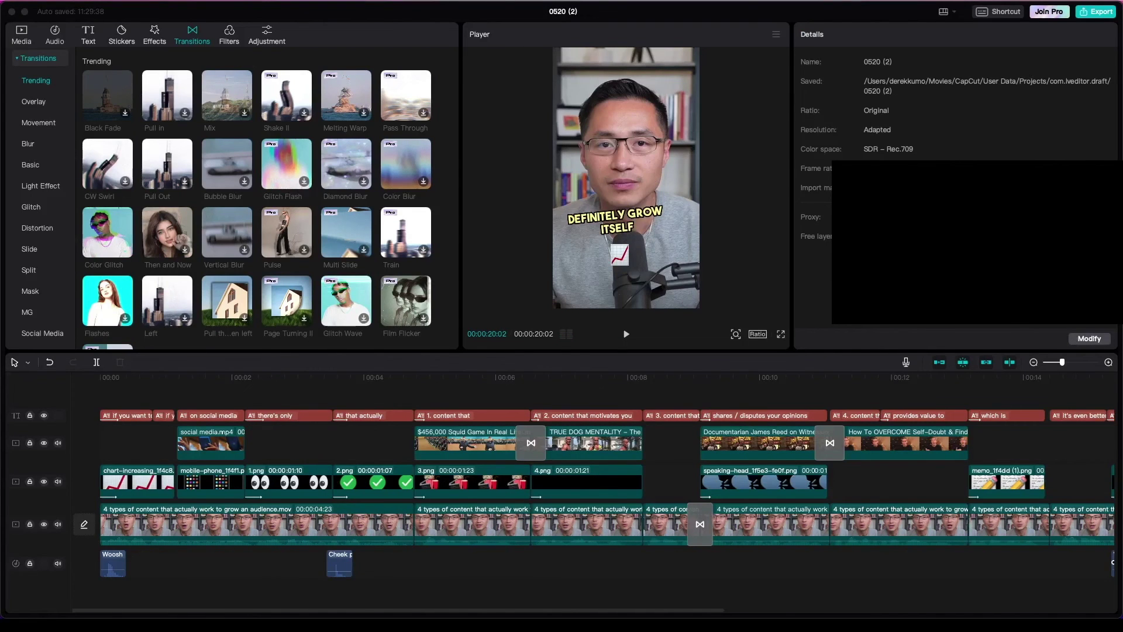
# Open the music library in the audio section and browse its trending songs.
pyautogui.click(56, 40)
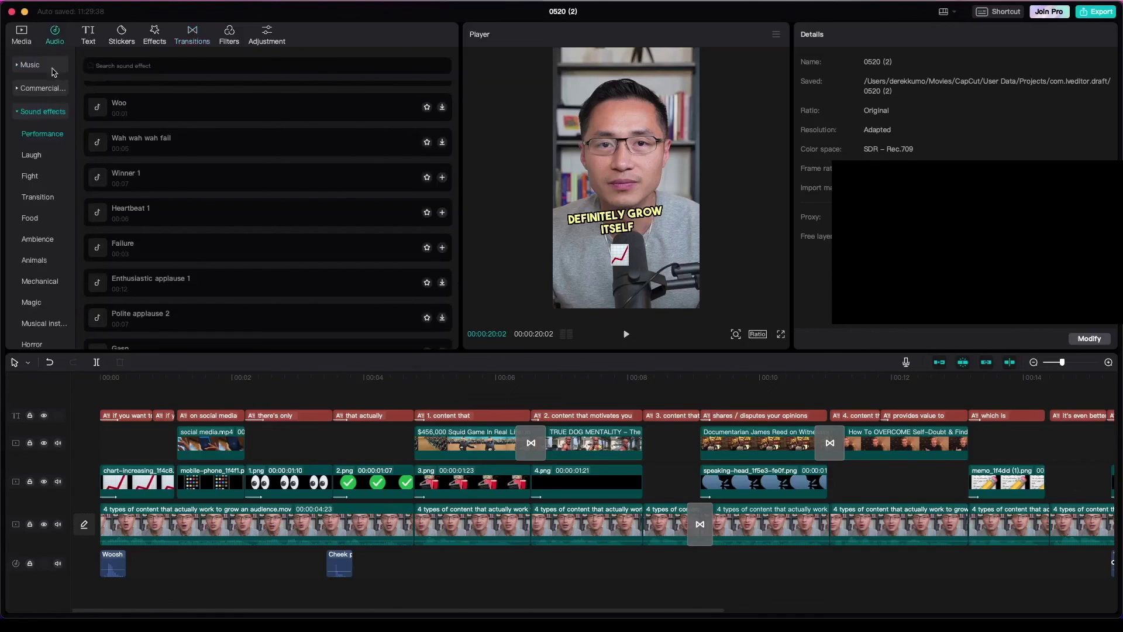
pyautogui.click(34, 66)
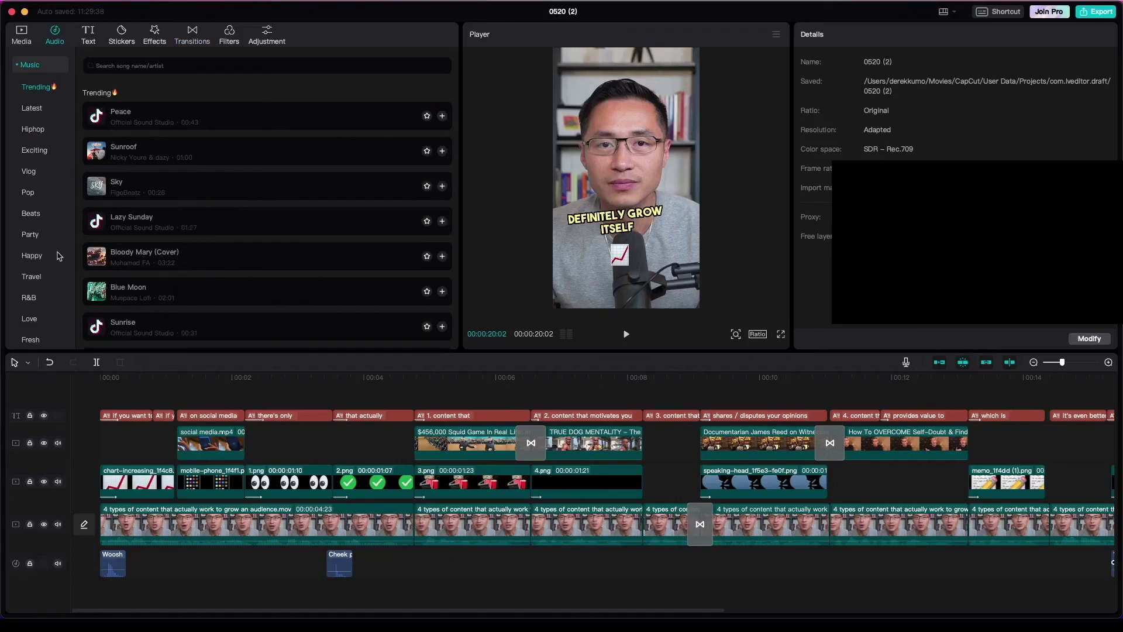
pyautogui.scroll(-1, 295, 296)
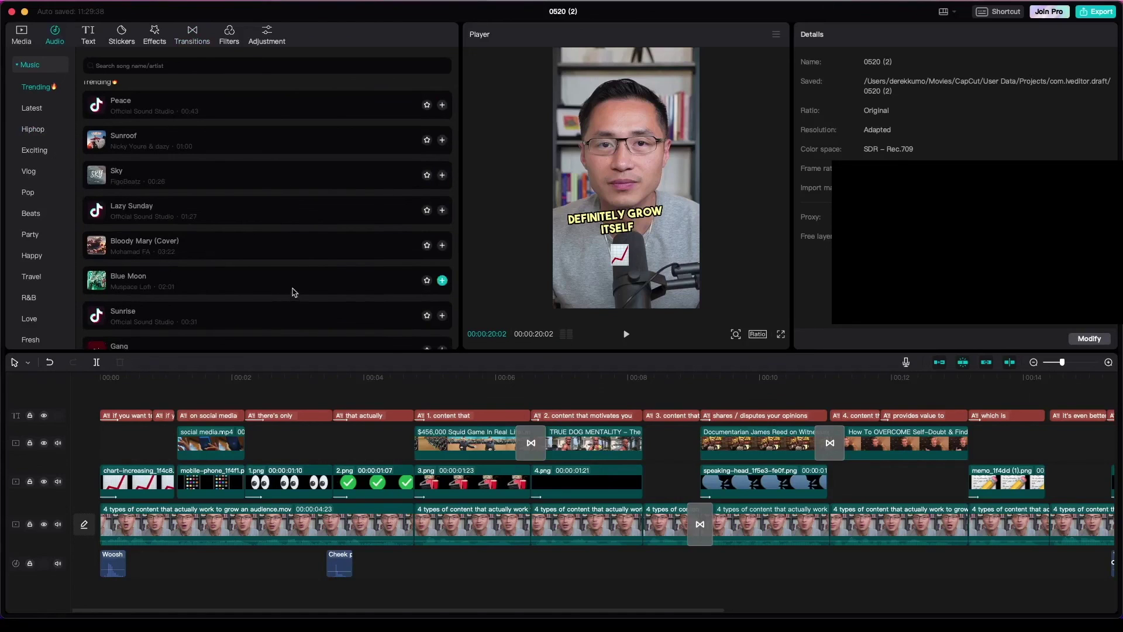